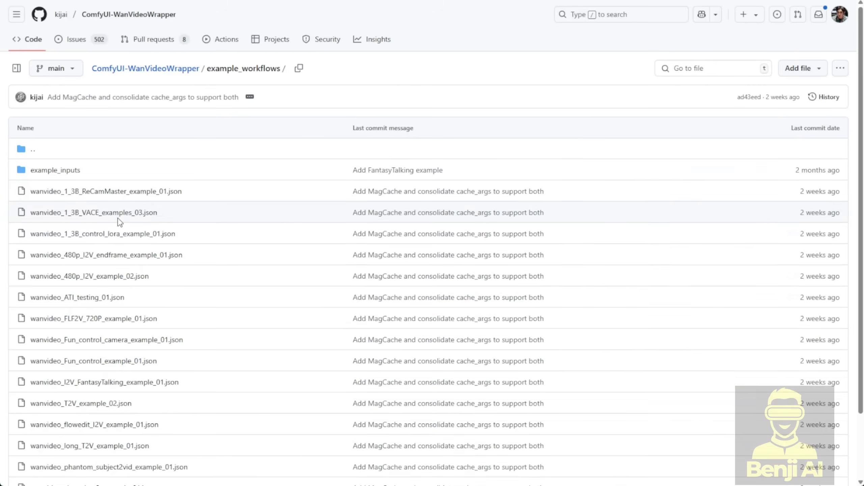
- Scroll the example_workflows listing down to wanvideo_vid2vid_example_01.json
scroll(111, 257, down, 2)
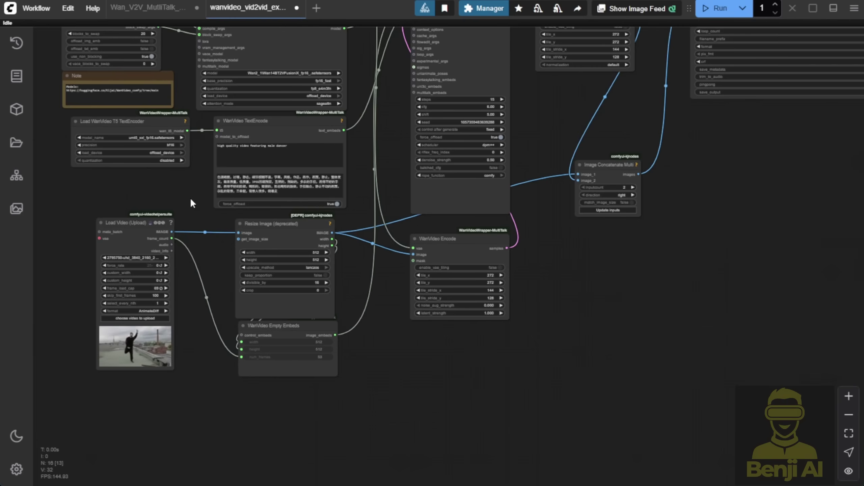
- Pan and zoom across the vid2vid graph, selecting the WanVideo Model Loader
drag(191, 203, 181, 300)
scroll(342, 221, up, 2)
scroll(344, 227, down, 4)
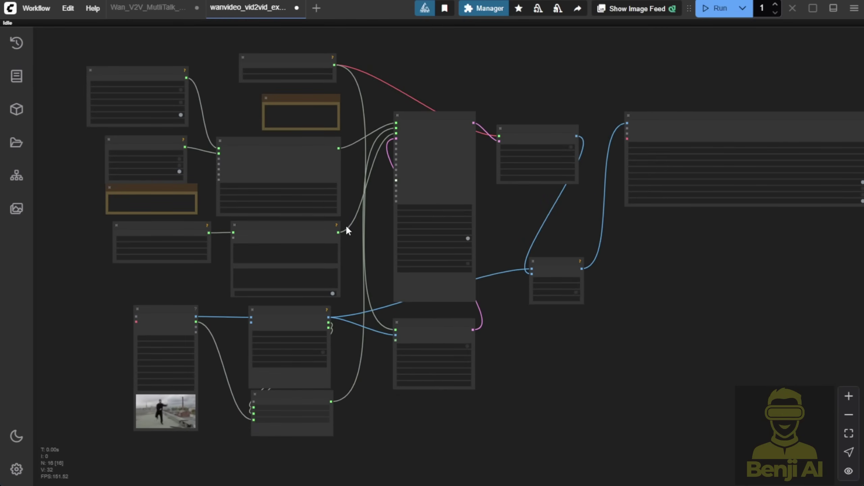
scroll(348, 229, up, 3)
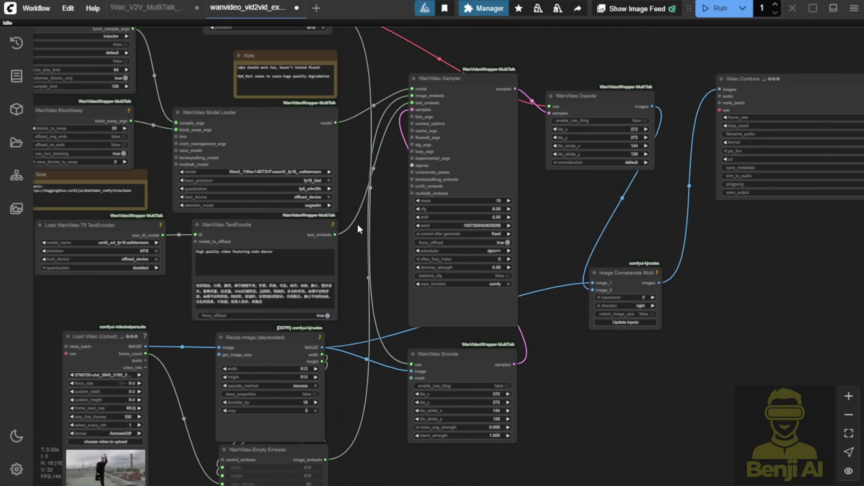
scroll(350, 222, up, 3)
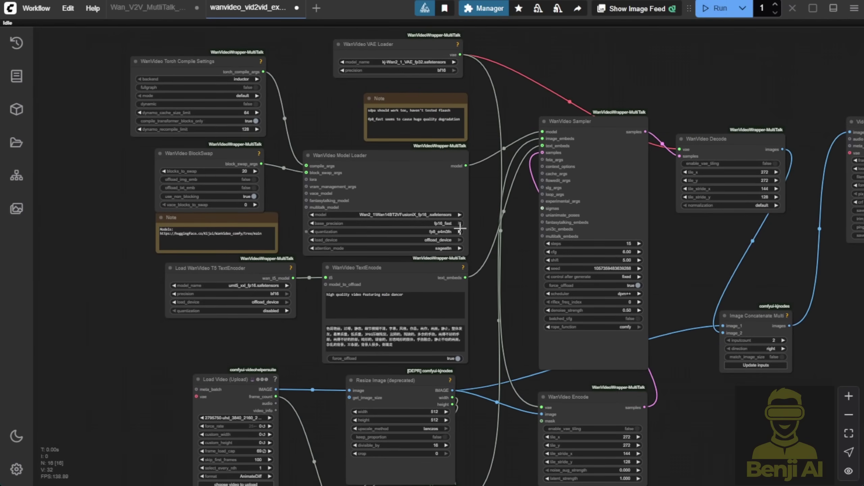
scroll(418, 214, up, 3)
scroll(380, 194, up, 3)
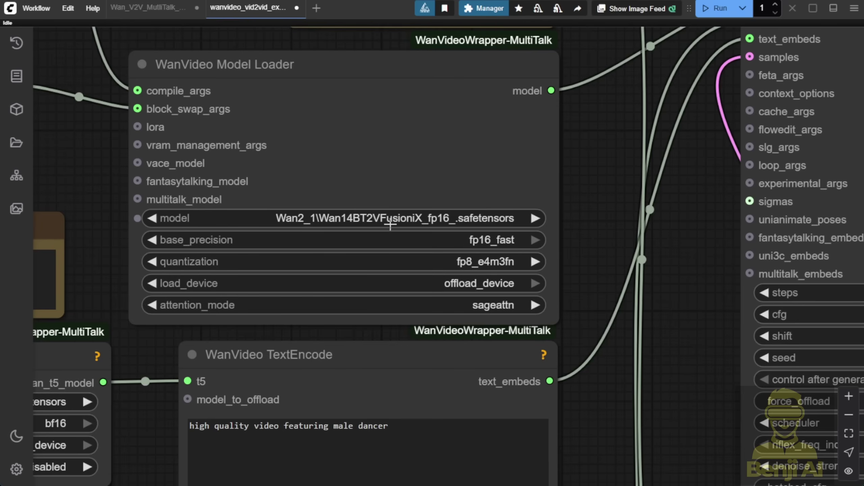
click(352, 200)
scroll(511, 293, down, 3)
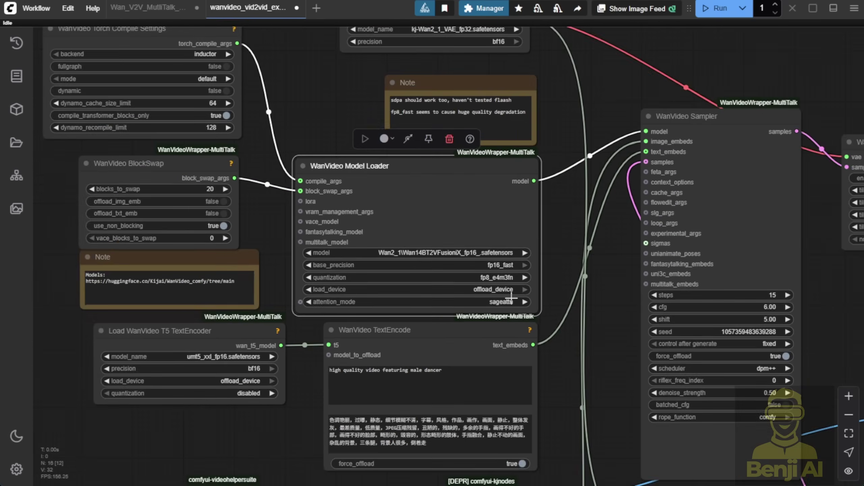
- Nudge the Load Video node and enlarge it for a bigger preview of the dancer
click(247, 157)
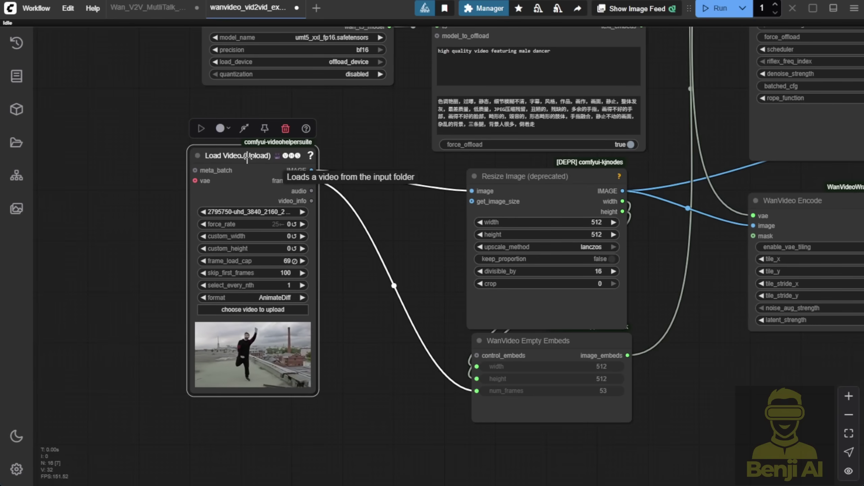
mouse_move(219, 162)
mouse_down()
mouse_move(263, 178)
mouse_move(225, 177)
mouse_up()
drag(360, 408, 357, 372)
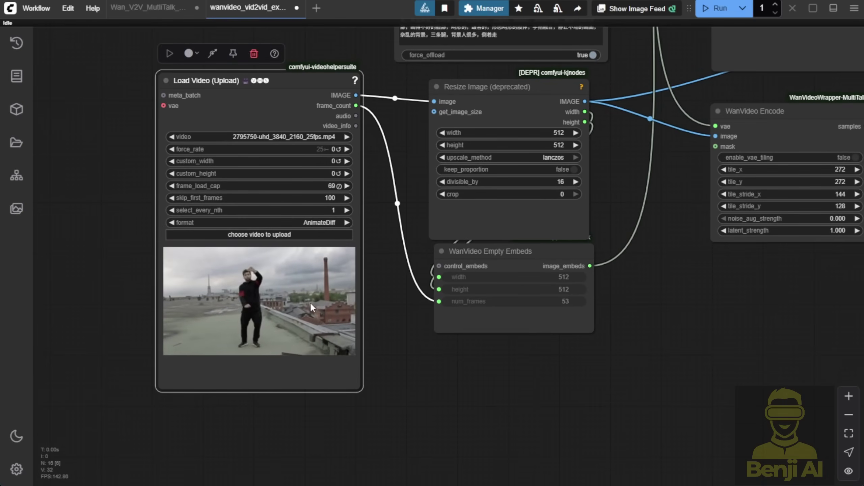
scroll(584, 362, down, 2)
drag(584, 362, 474, 434)
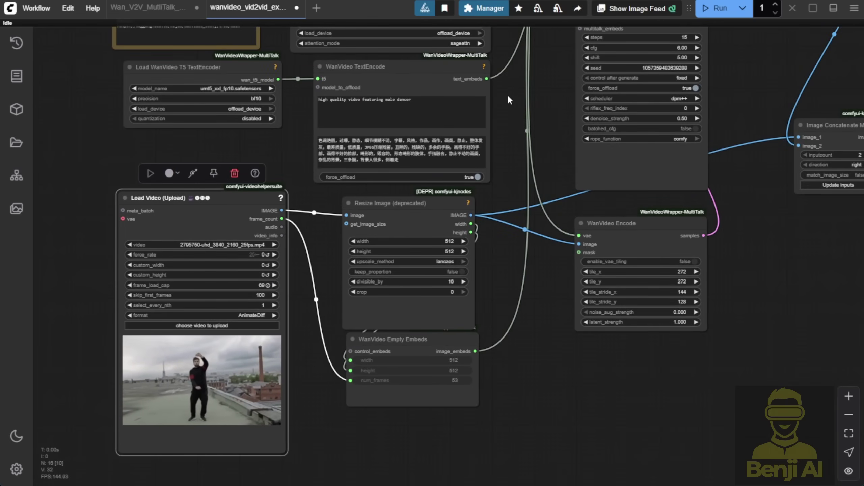
drag(531, 81, 595, 227)
scroll(591, 215, down, 6)
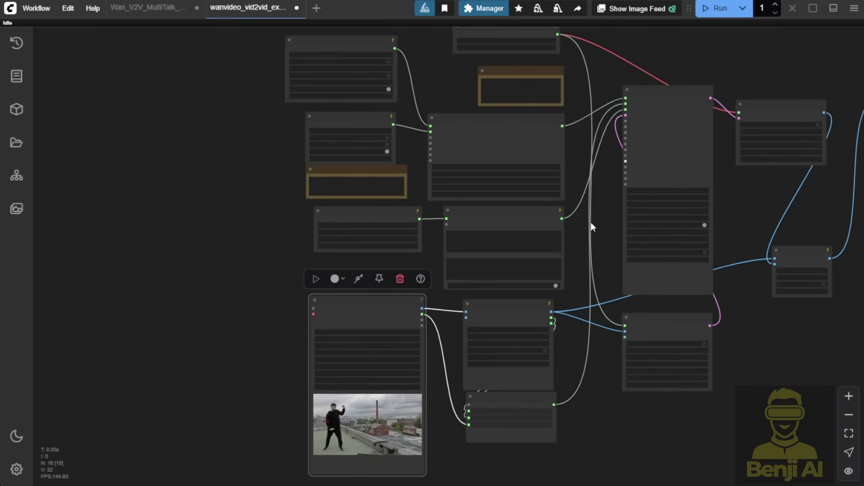
- Add a MultiTalkWav2VecEmbeds node on the sampler's multitalk_embeds input and move it left
drag(684, 162, 558, 163)
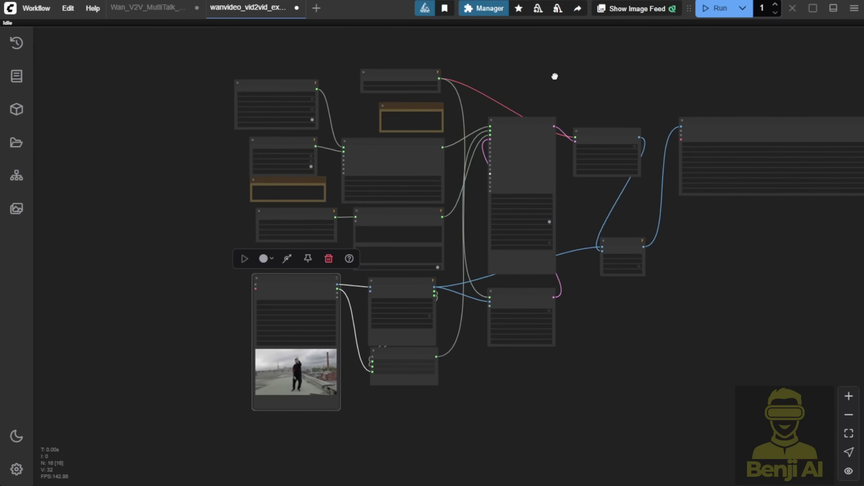
drag(554, 77, 494, 60)
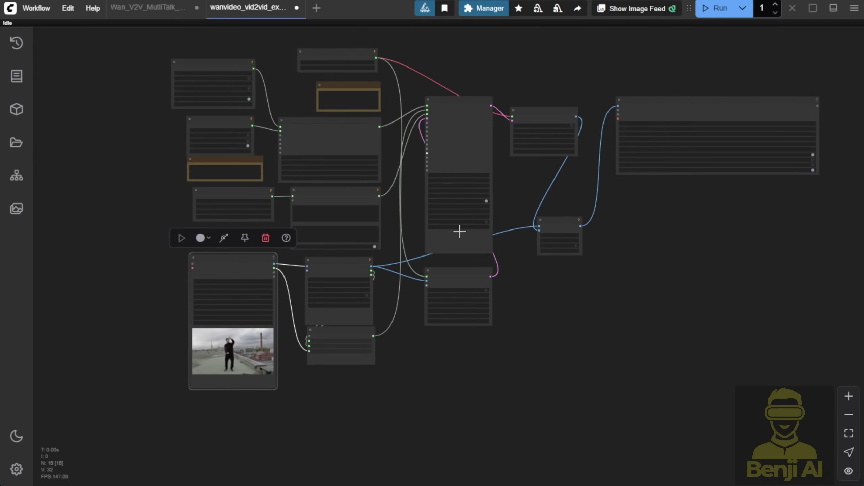
click(448, 442)
scroll(413, 235, up, 5)
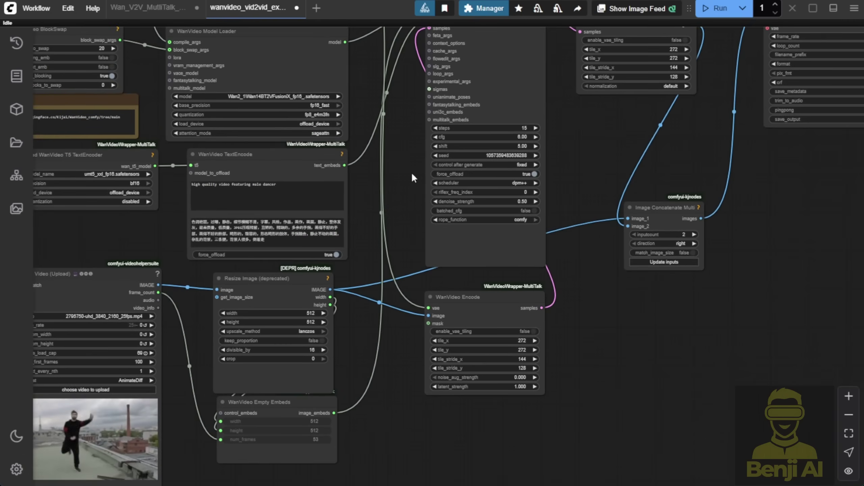
drag(429, 120, 415, 404)
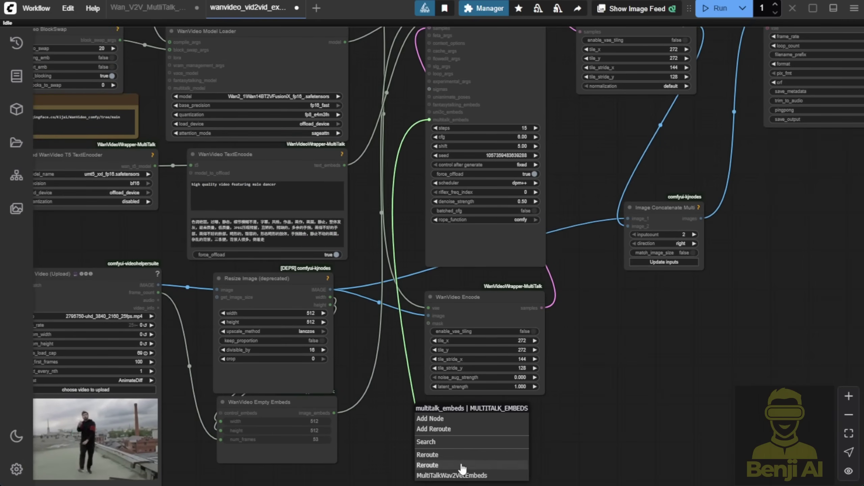
click(466, 476)
drag(660, 414, 659, 289)
scroll(524, 300, up, 3)
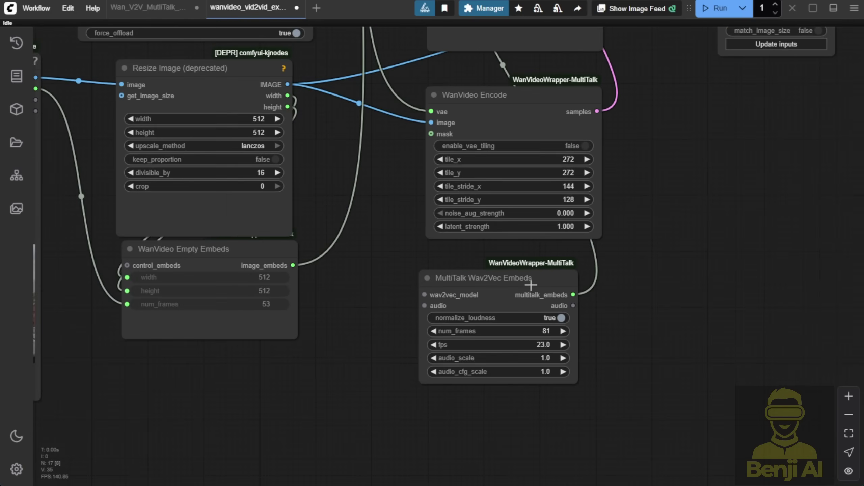
click(523, 319)
drag(494, 443, 535, 308)
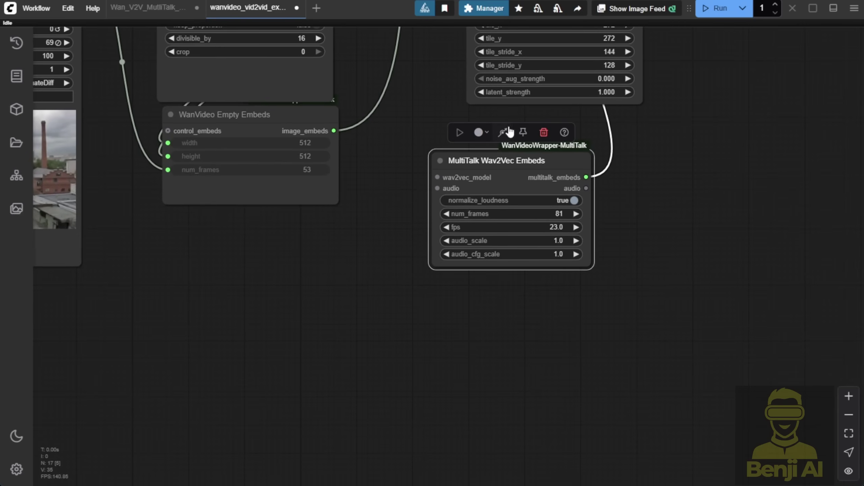
drag(552, 175, 457, 188)
drag(325, 247, 409, 274)
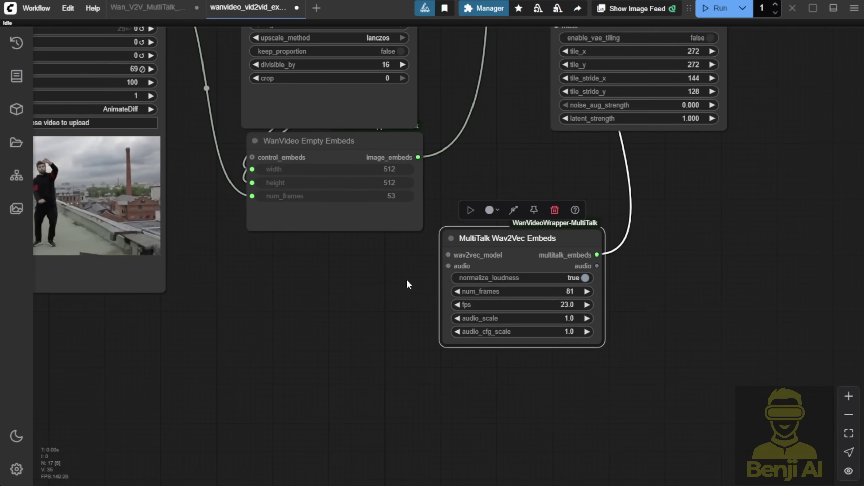
- Feed its wav2vec_model input from a loader set to TencentGameMate/chinese-wav2vec2-base
drag(447, 255, 286, 245)
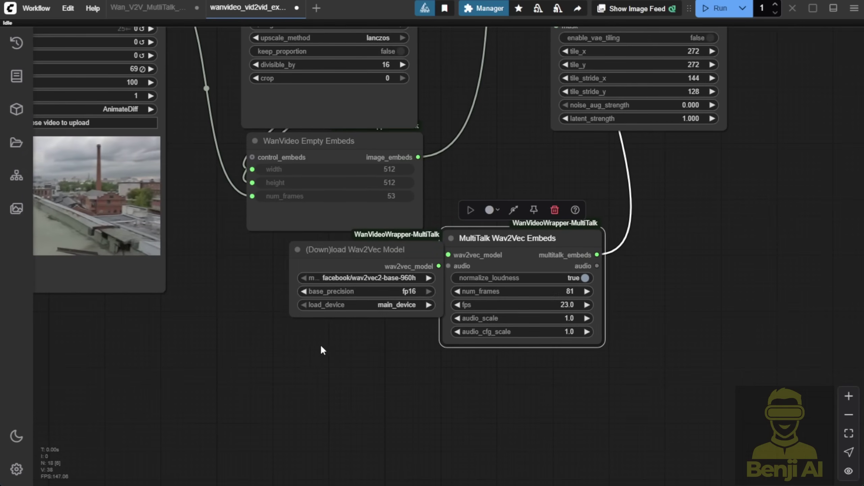
drag(308, 253, 269, 263)
click(340, 283)
click(364, 296)
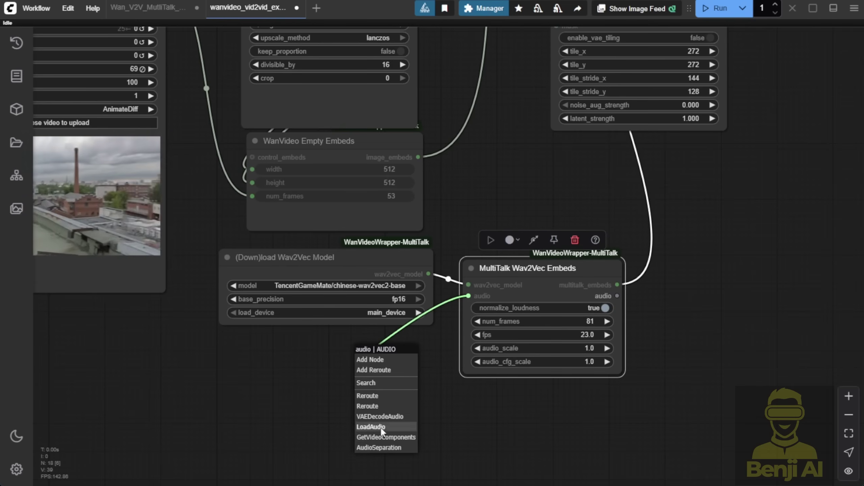
- Add a LoadAudio node with 06231.mp4 feeding the embeds' audio, placed below the Wav2Vec loader
click(368, 438)
drag(415, 352, 263, 352)
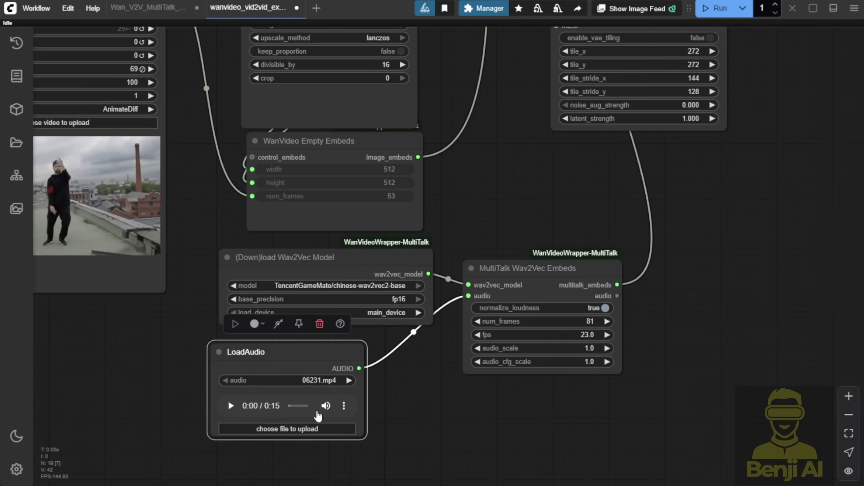
click(472, 298)
scroll(472, 297, up, 3)
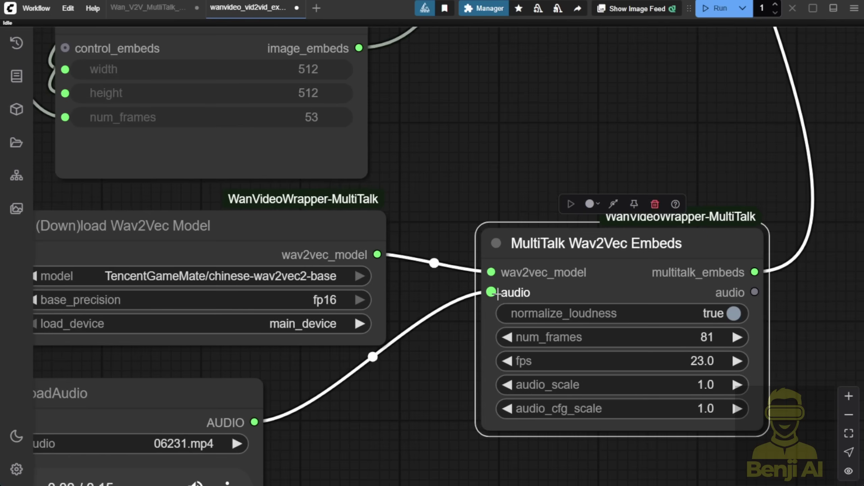
scroll(401, 372, down, 5)
scroll(419, 376, up, 2)
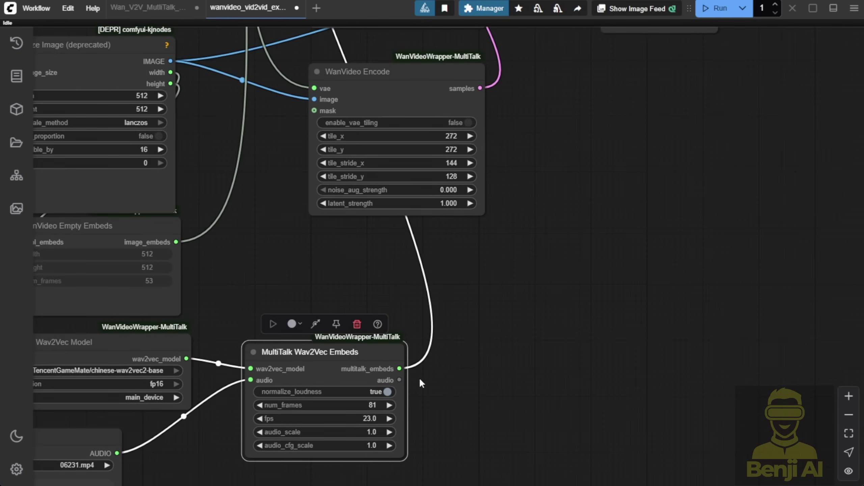
scroll(483, 305, down, 8)
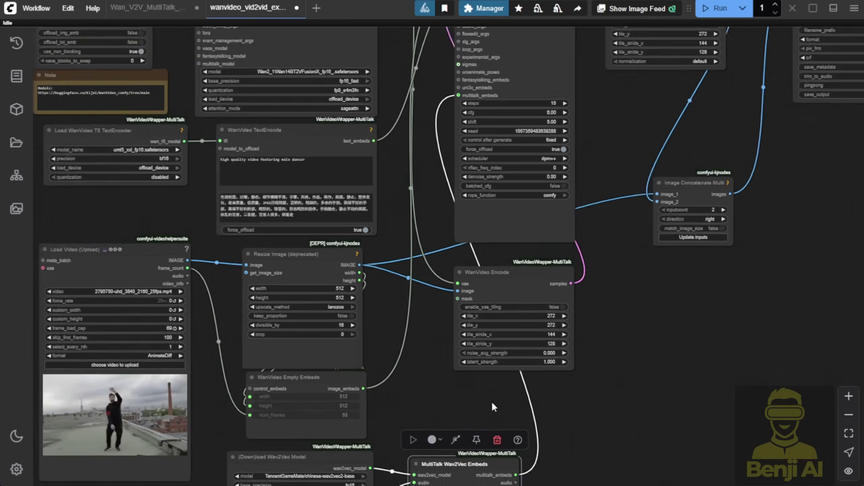
scroll(510, 284, up, 4)
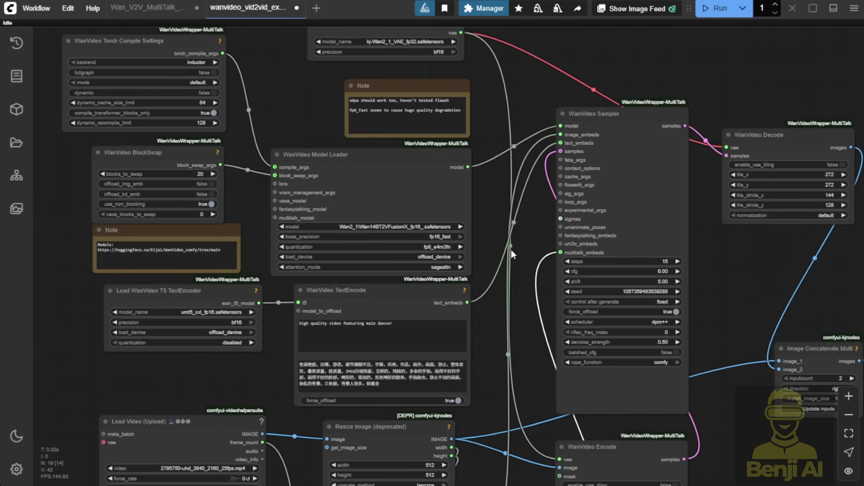
- Add a MultiTalk Model Loader on the multitalk_model input using Wan2_1\multitalk.safetensors
drag(259, 230, 340, 231)
scroll(341, 232, up, 5)
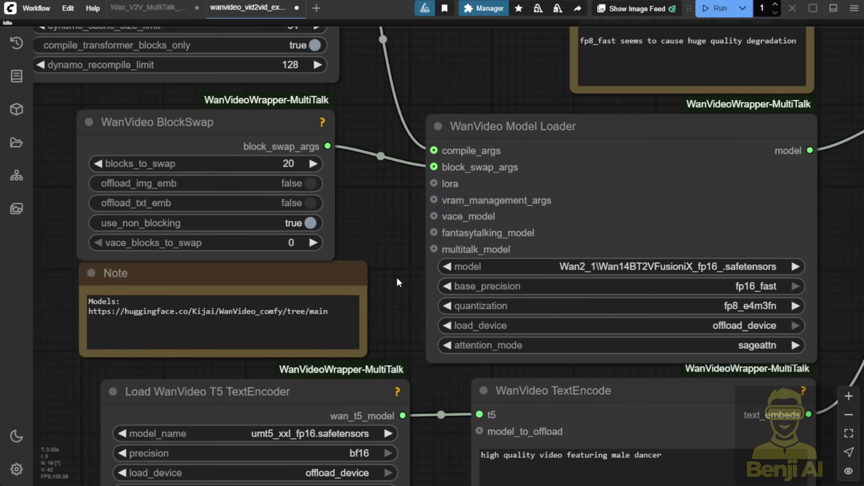
drag(396, 277, 545, 278)
drag(581, 249, 146, 240)
click(165, 308)
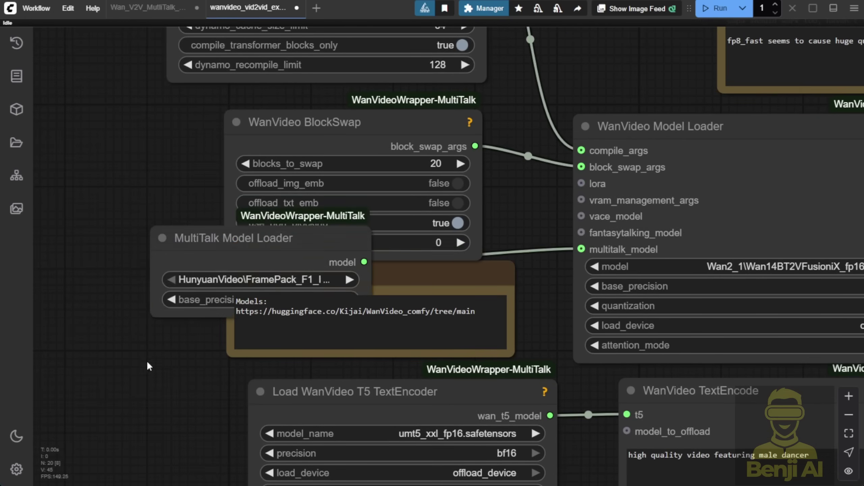
drag(231, 259, 192, 199)
click(250, 235)
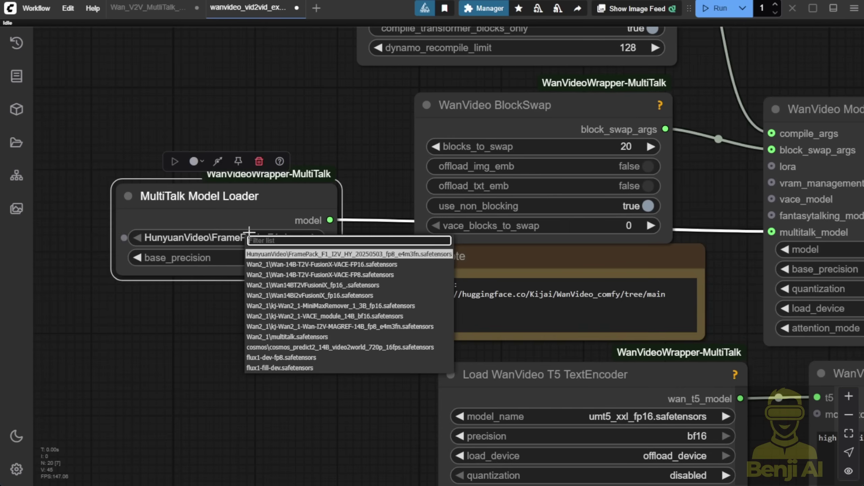
click(255, 334)
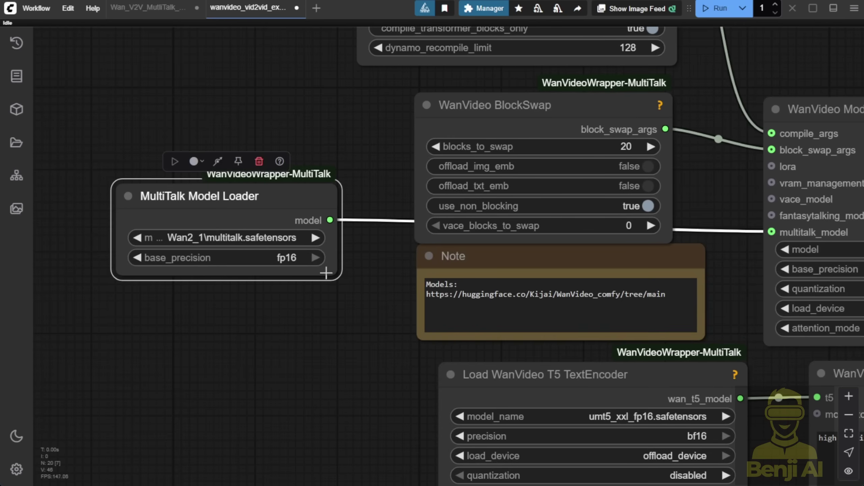
- Widen the MultiTalk Model Loader and move it left of the BlockSwap node
drag(339, 277, 418, 277)
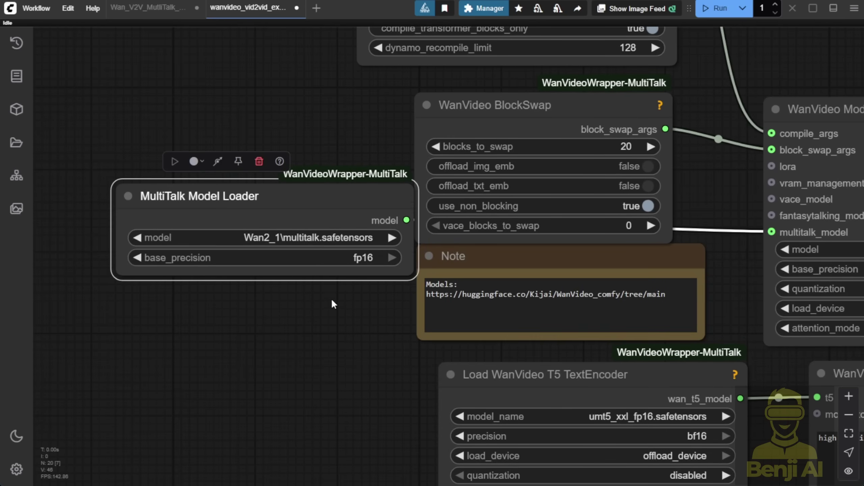
scroll(331, 298, down, 4)
drag(345, 233, 282, 234)
scroll(320, 367, down, 2)
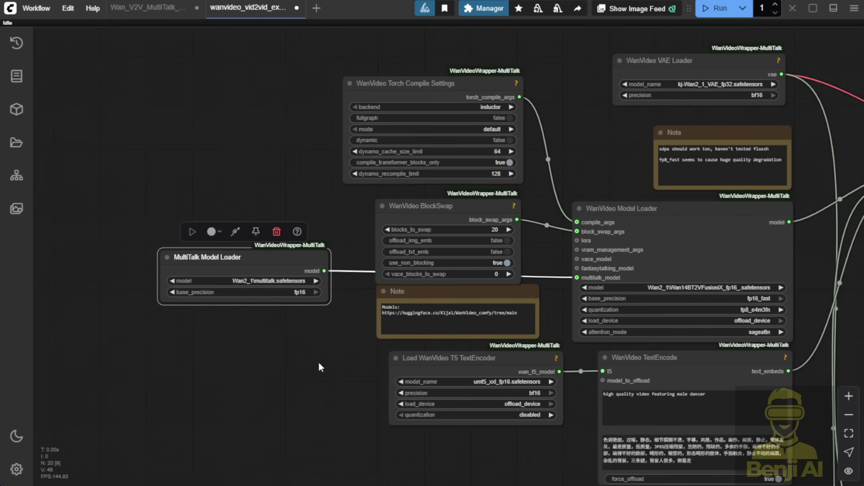
drag(320, 368, 231, 179)
scroll(487, 247, up, 5)
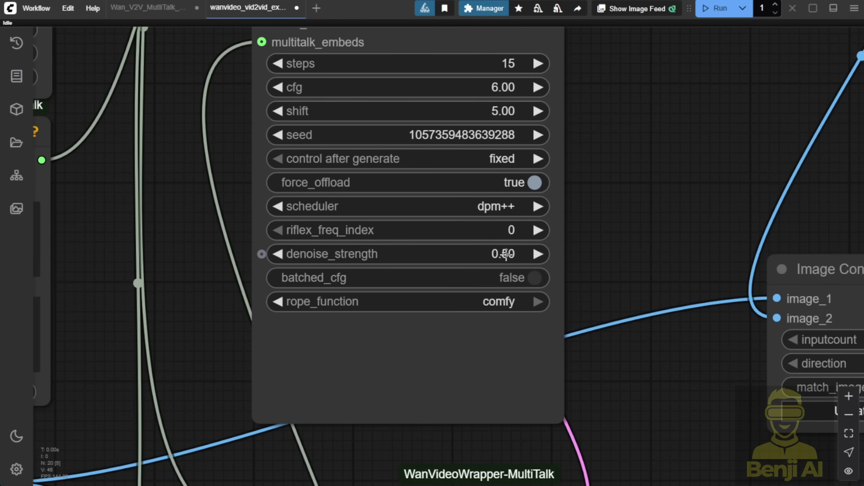
- Change the WanVideo Sampler's denoise_strength from 0.50 to 0.65
click(506, 254)
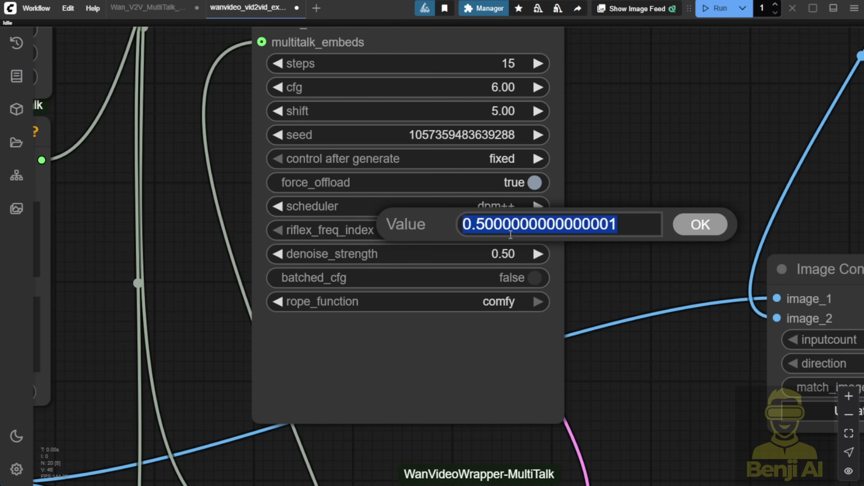
text(0.65)
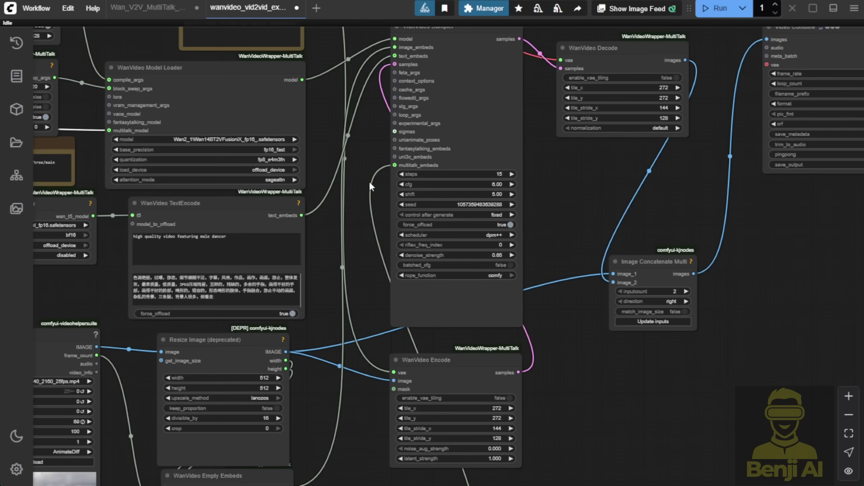
- Place the Lora Select node with the lightx2v step-distill LoRA at 1.0000 near the model loader
drag(358, 227, 514, 260)
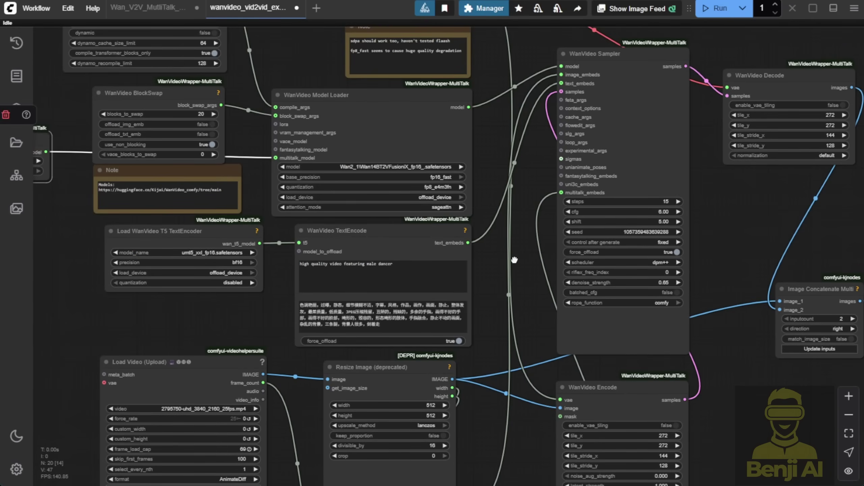
scroll(542, 301, up, 2)
drag(351, 190, 609, 223)
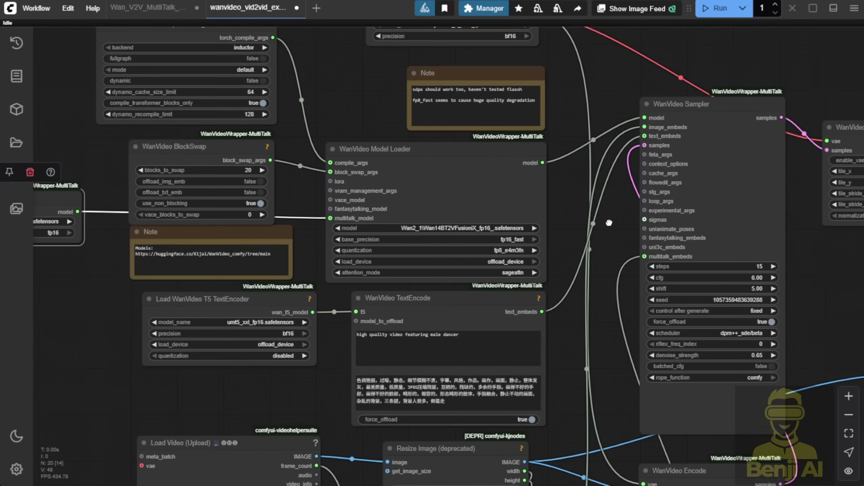
scroll(480, 232, up, 3)
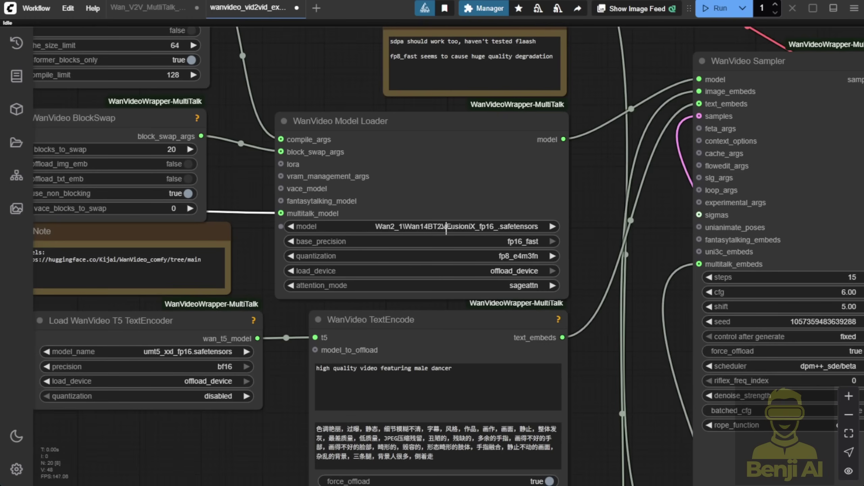
drag(634, 232, 543, 183)
drag(187, 104, 516, 214)
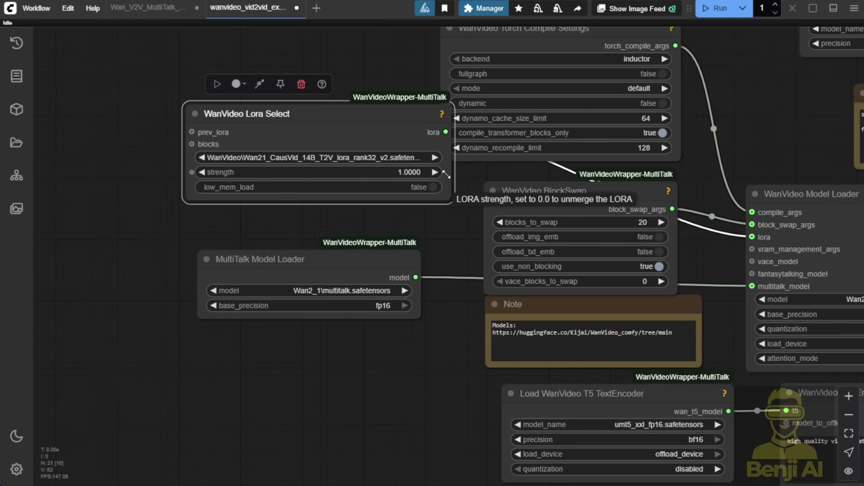
drag(367, 131, 306, 152)
scroll(408, 209, down, 3)
drag(408, 210, 370, 193)
scroll(546, 263, up, 4)
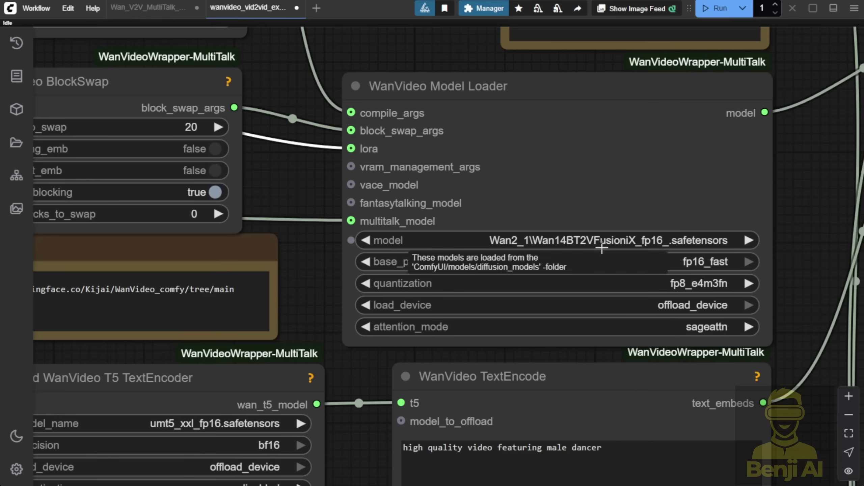
scroll(619, 248, up, 4)
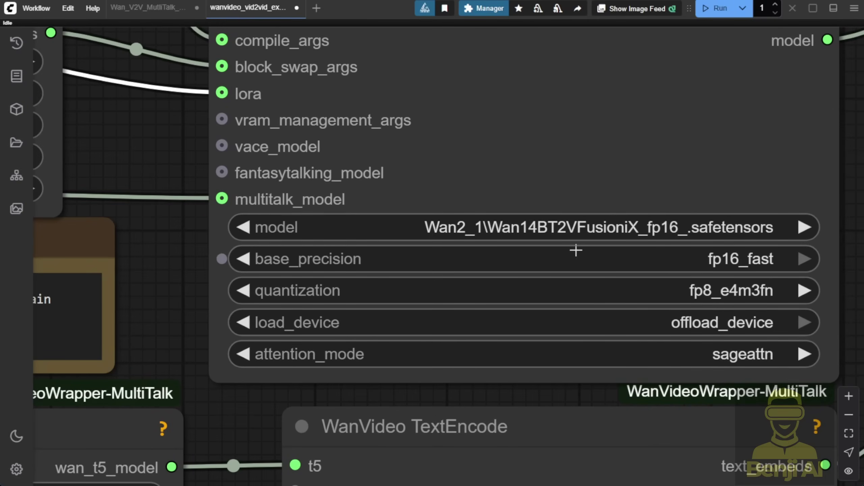
scroll(610, 231, down, 5)
- Disconnect the LoRA link from the WanVideo Model Loader's lora input
drag(589, 254, 272, 256)
drag(206, 267, 585, 281)
scroll(292, 204, up, 2)
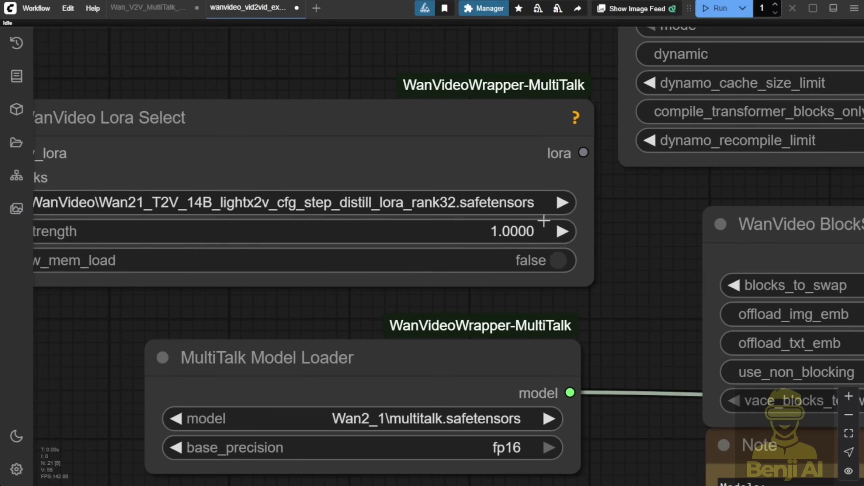
- Zoom out of the canvas to reach the beach clip output preview
scroll(643, 244, down, 1)
scroll(642, 239, down, 2)
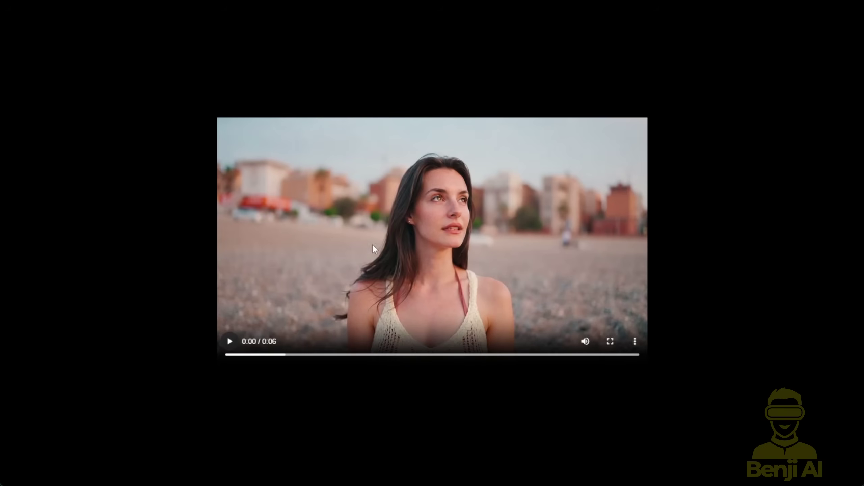
- Play the six-second beach clip through to 0:06
click(230, 343)
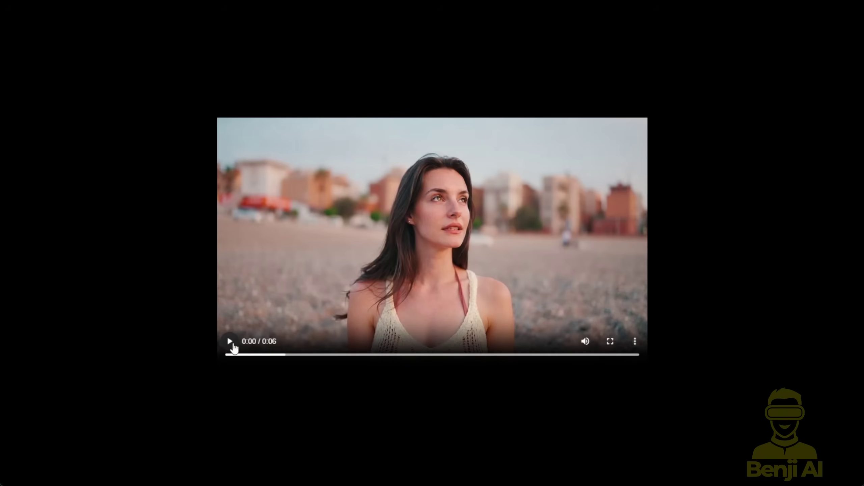
click(253, 355)
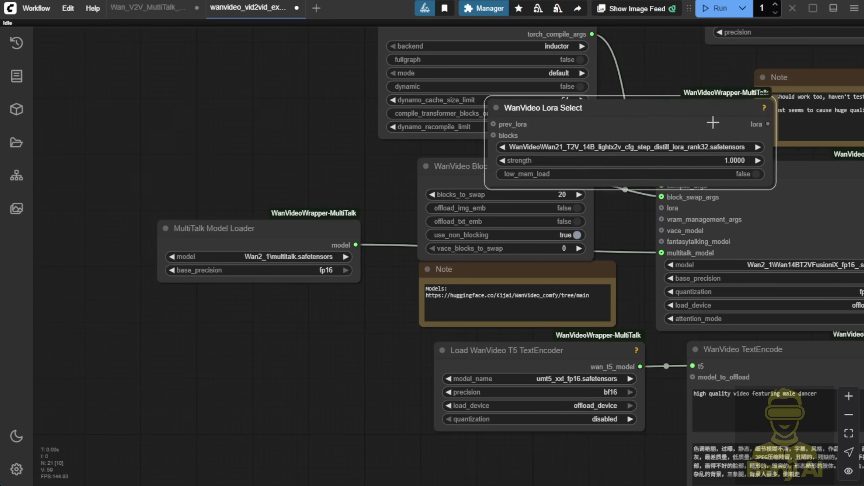
- Move the Lora Select node beside the WanVideo Model Loader and zoom in on its lora input
drag(712, 121, 828, 189)
drag(841, 292, 652, 221)
scroll(652, 221, up, 4)
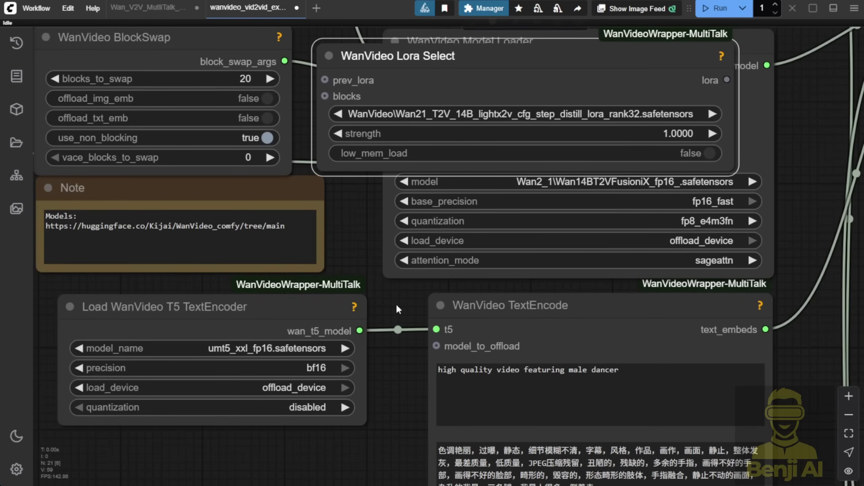
drag(396, 304, 673, 460)
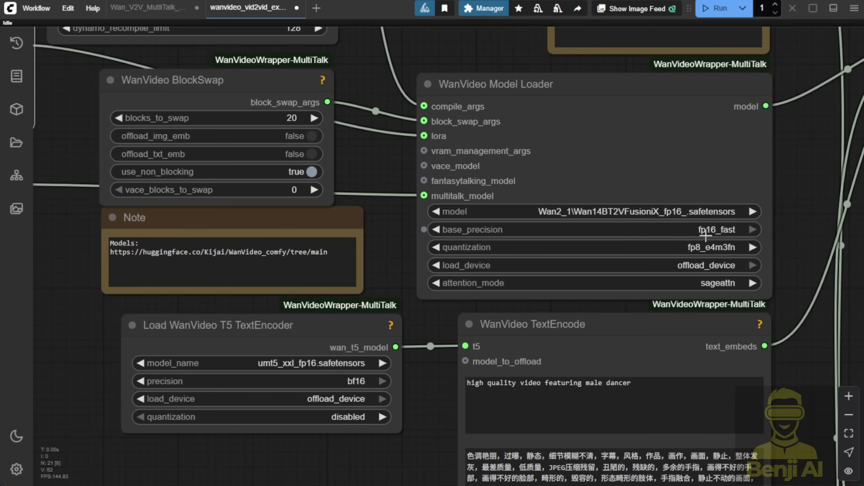
scroll(705, 235, up, 7)
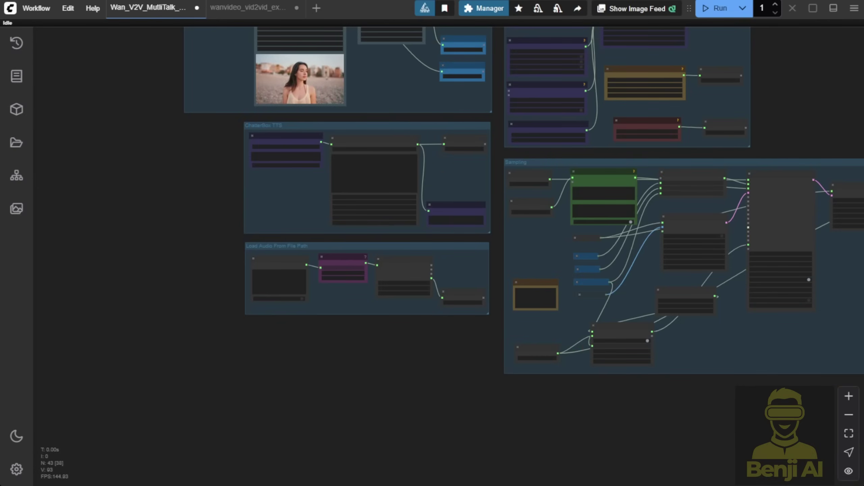
- Inspect the Load Audio From File Path group's audio path and select its AudioSeparation node
drag(433, 358, 313, 440)
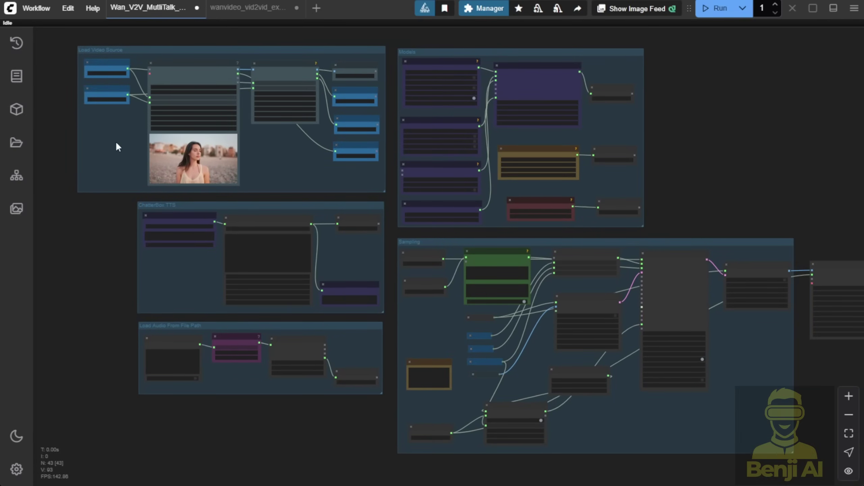
scroll(115, 204, up, 8)
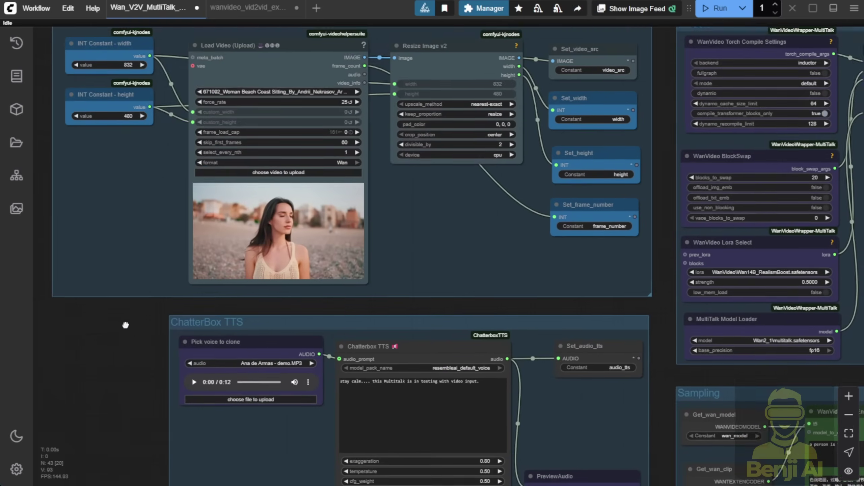
scroll(280, 198, up, 3)
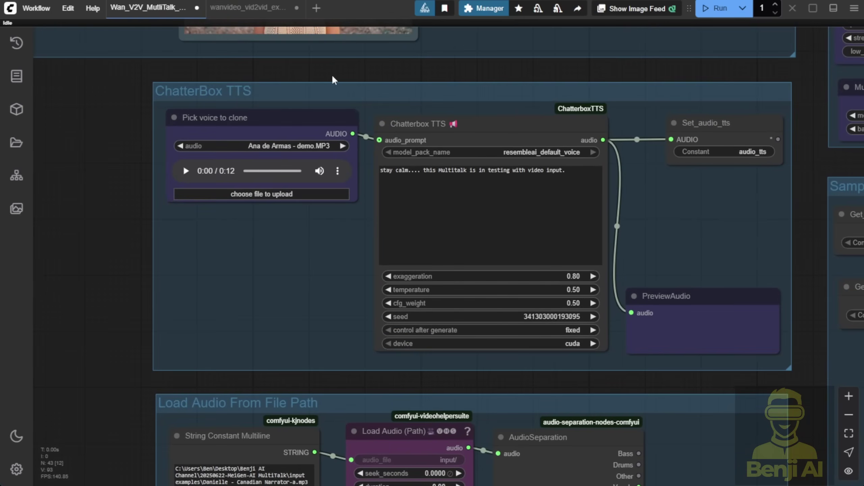
scroll(391, 232, down, 8)
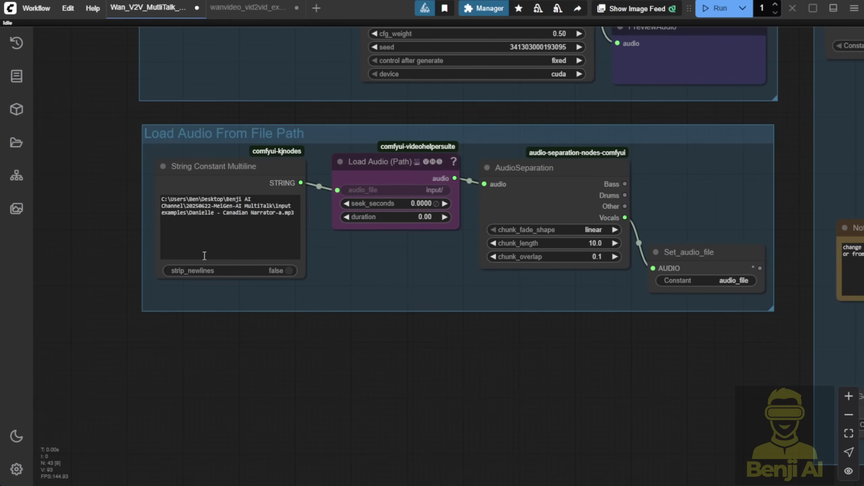
click(271, 236)
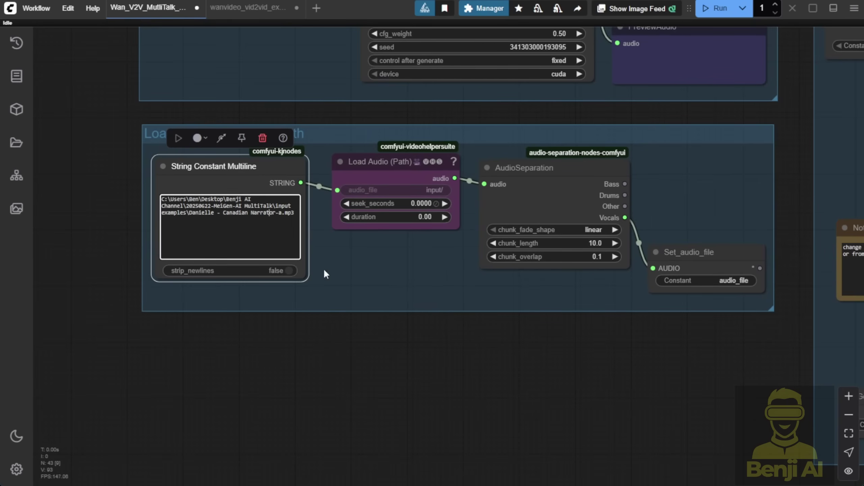
click(421, 290)
drag(451, 292, 242, 272)
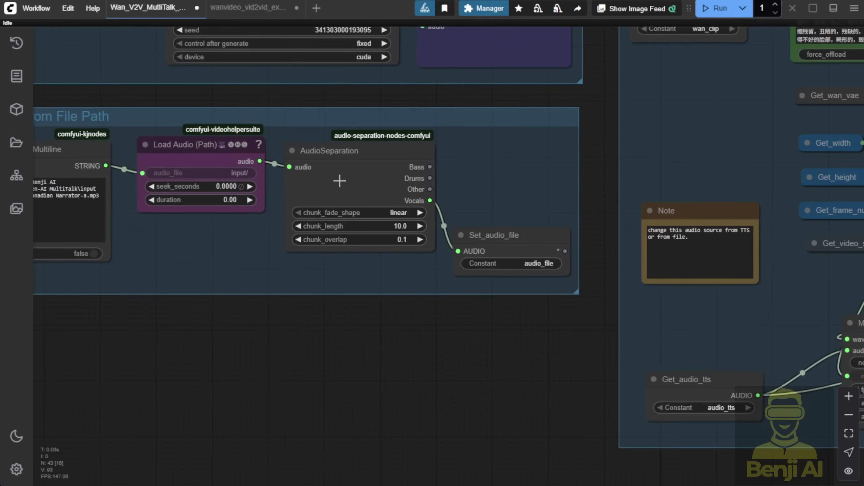
click(364, 157)
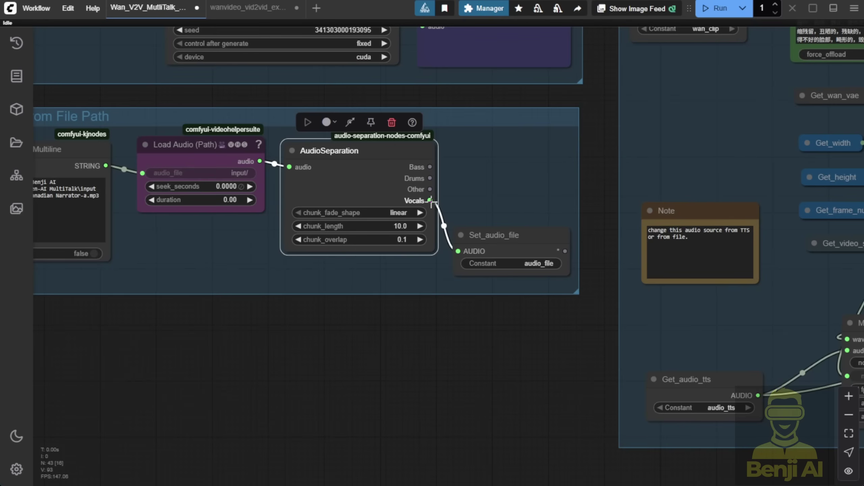
- Pan to the Sampling group, glance at the vid2vid example workflow, then return to V2V MultiTalk
drag(183, 205, 184, 271)
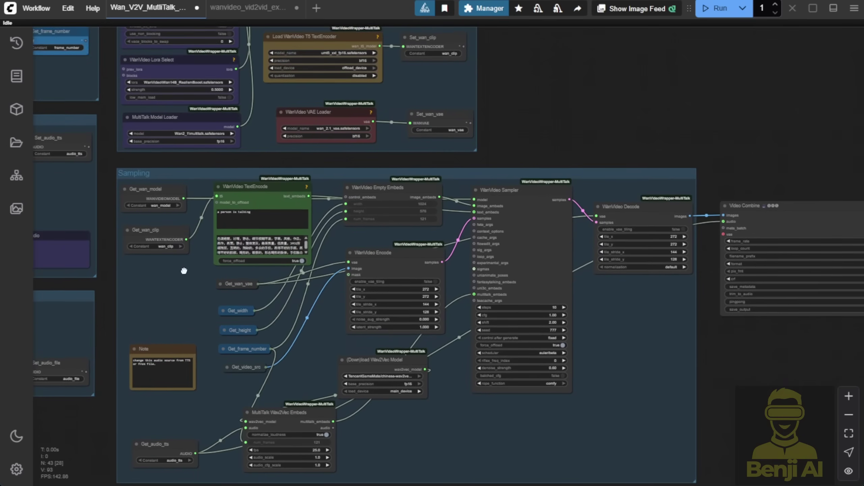
scroll(364, 233, up, 3)
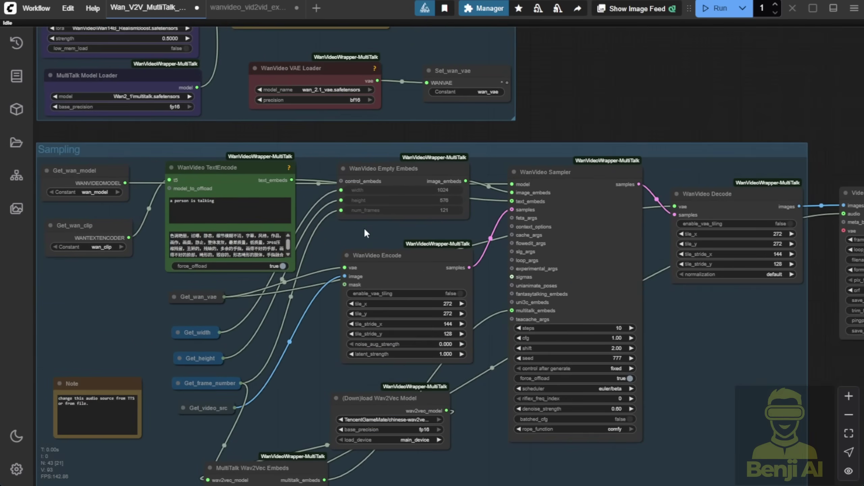
click(294, 13)
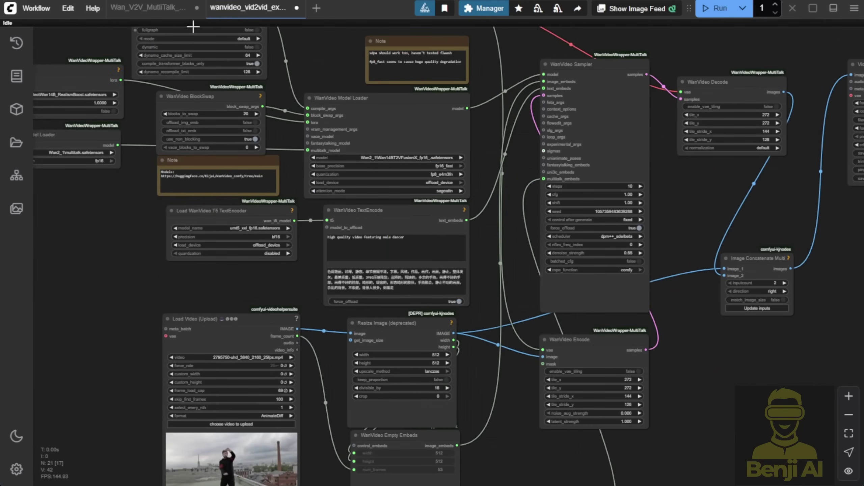
click(147, 7)
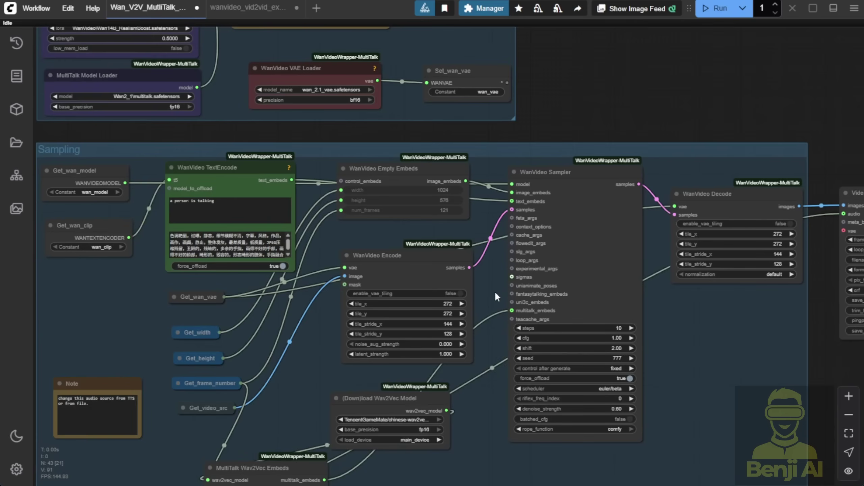
- Zoom in on the Models group with the FusioniX loader and RealismBoost LoRA at 0.5000
drag(494, 293, 638, 314)
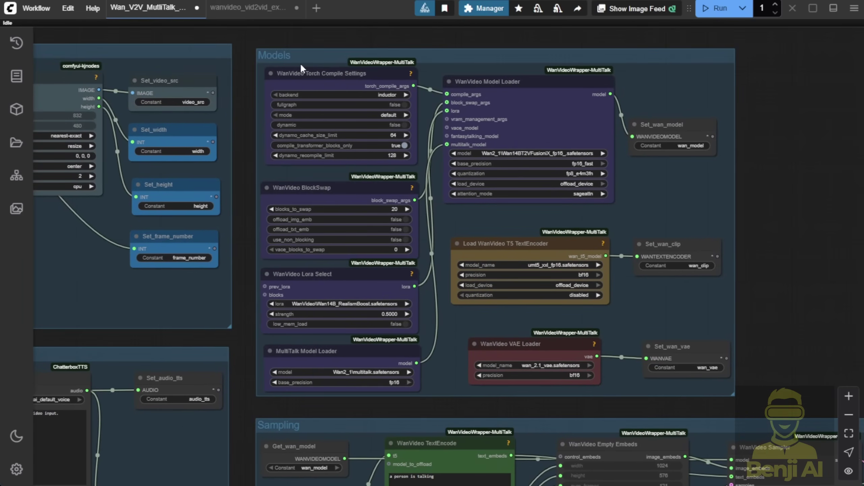
scroll(445, 119, up, 2)
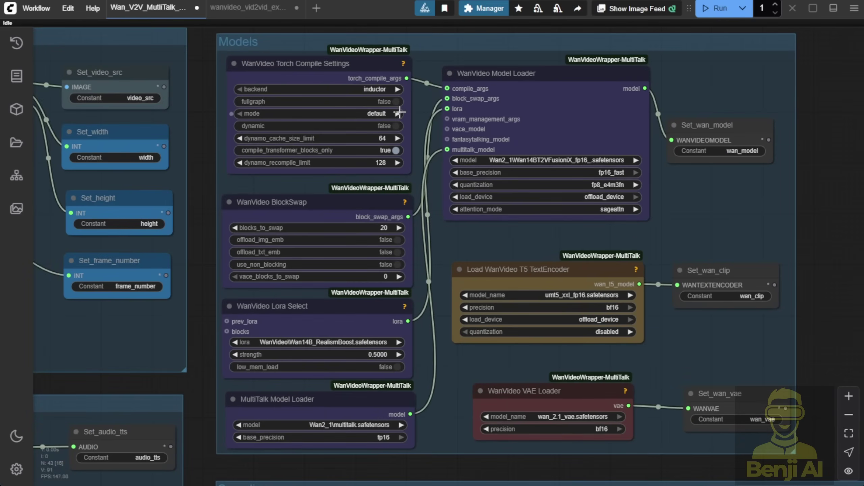
scroll(537, 189, up, 6)
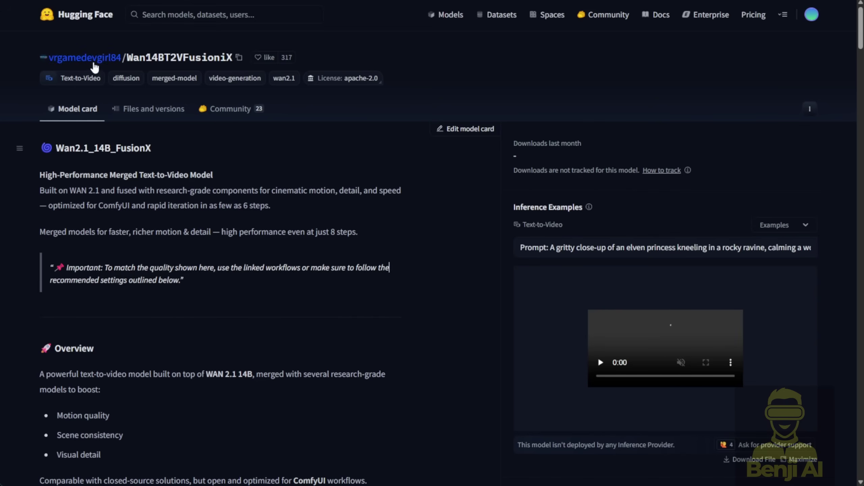
- Browse the Wan14BT2VFusioniX files, peek into FusionX_LoRa, then open the OtherLoRa's folder
click(154, 109)
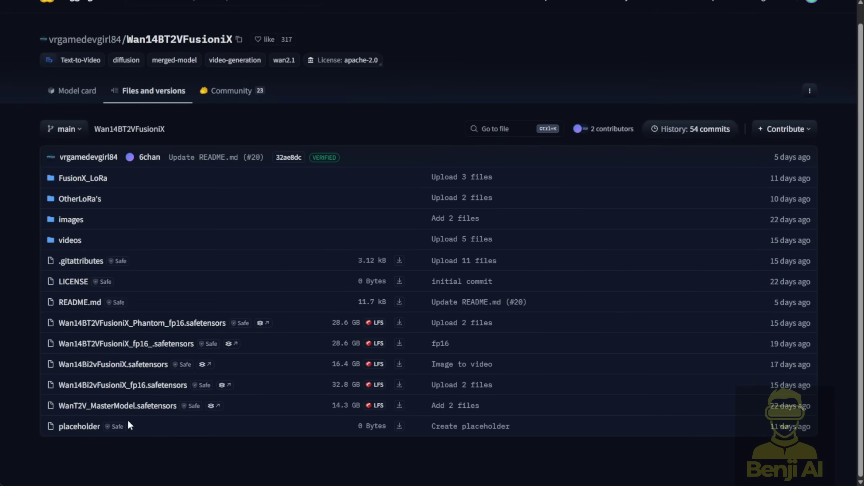
click(84, 182)
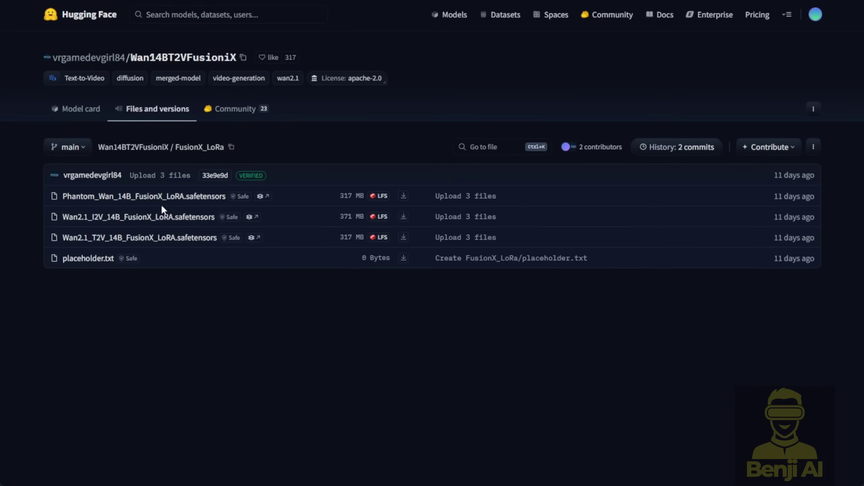
key(alt+Left)
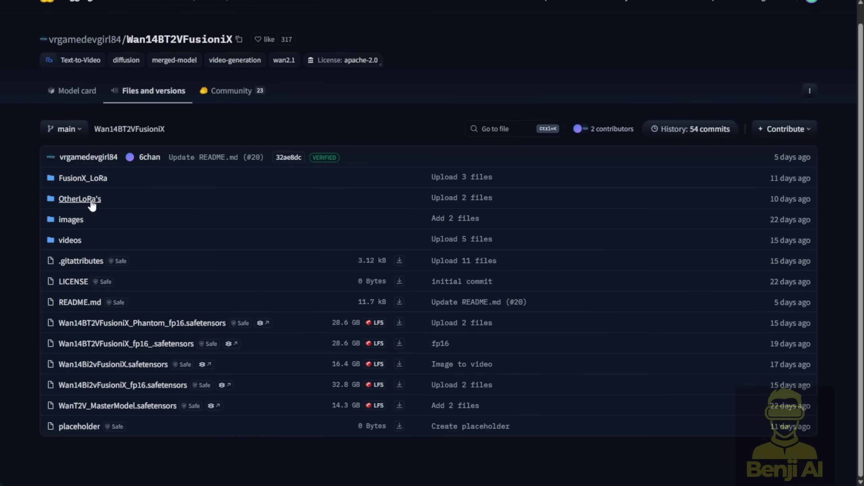
click(91, 201)
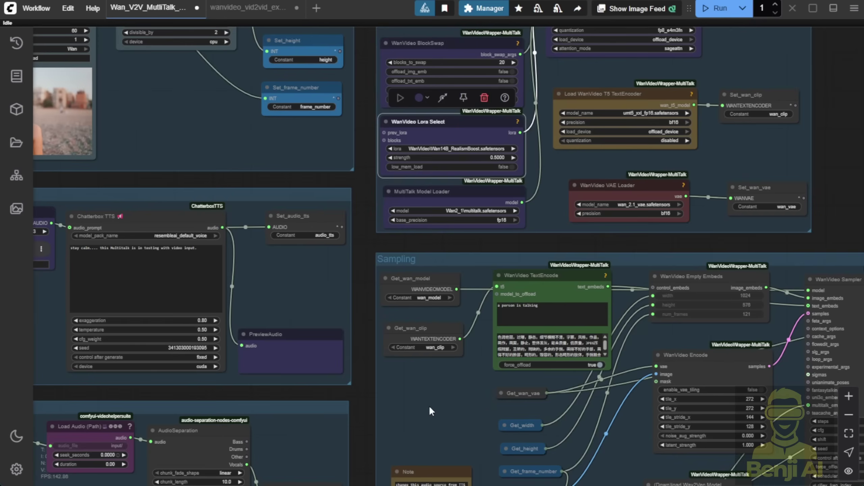
- Replace the Chatterbox TTS script with a Wan AI Video Model MultiTalk test ending "How's this sound like?"
scroll(429, 406, up, 10)
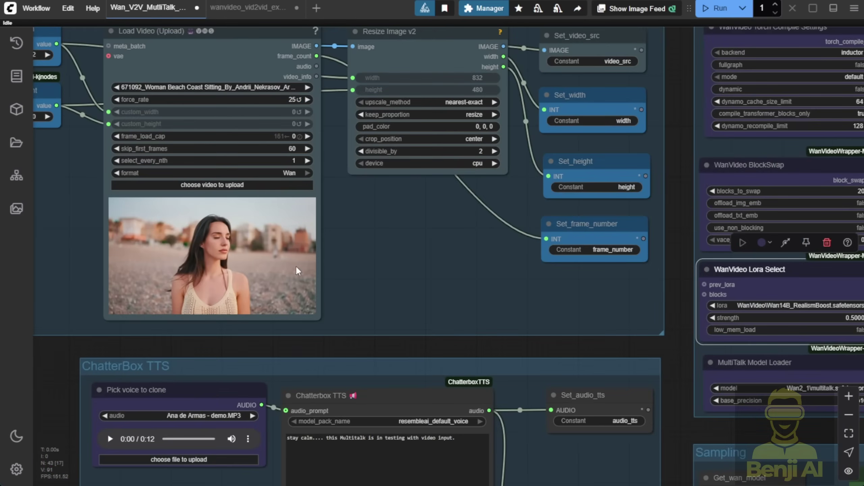
drag(379, 269, 412, 54)
click(502, 234)
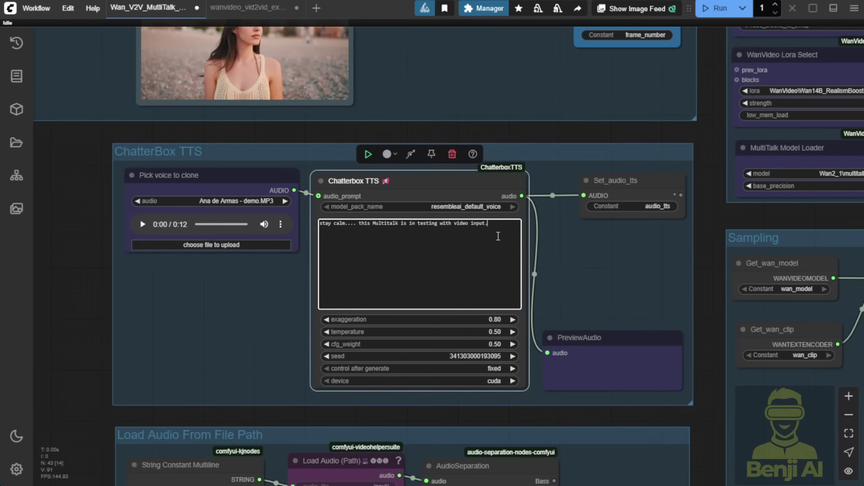
drag(501, 235, 321, 232)
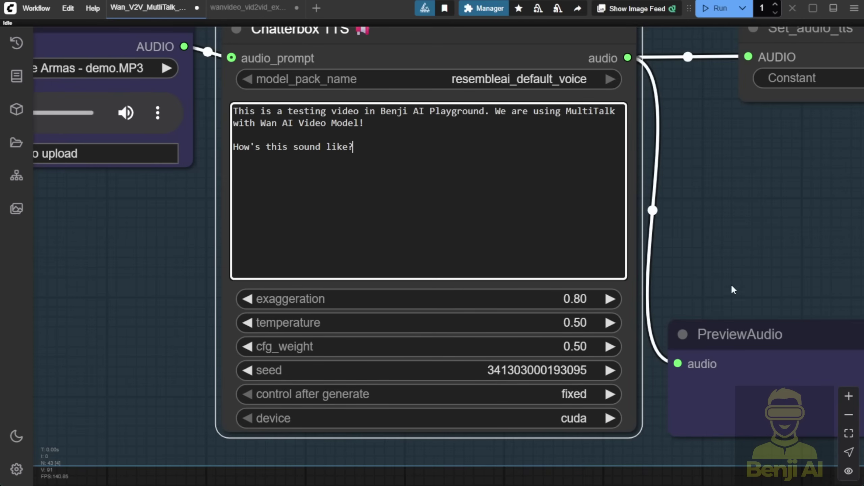
scroll(731, 279, down, 1)
drag(749, 243, 802, 246)
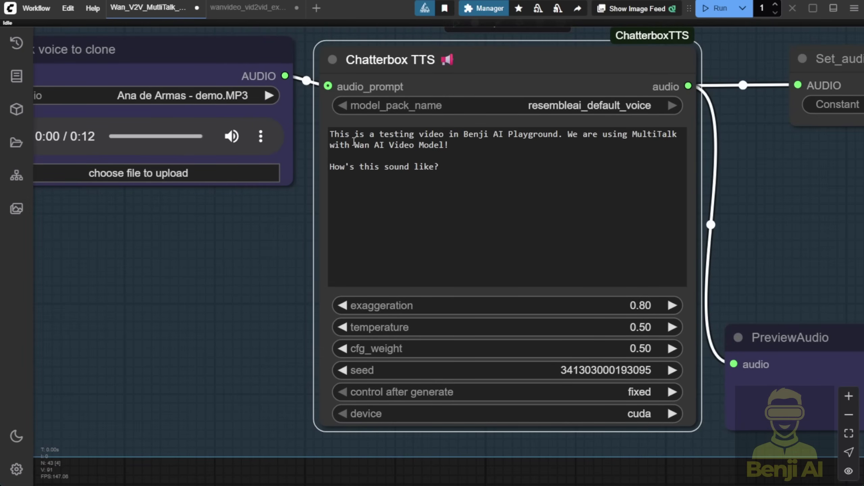
- Add a WanVideo Enhance-A-Video node from the sampler's feta_args input and place it below
drag(339, 136, 474, 136)
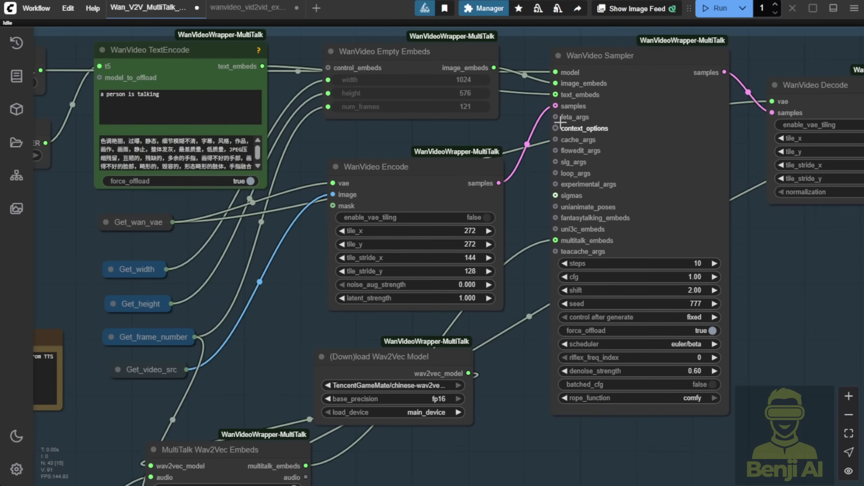
drag(556, 117, 518, 405)
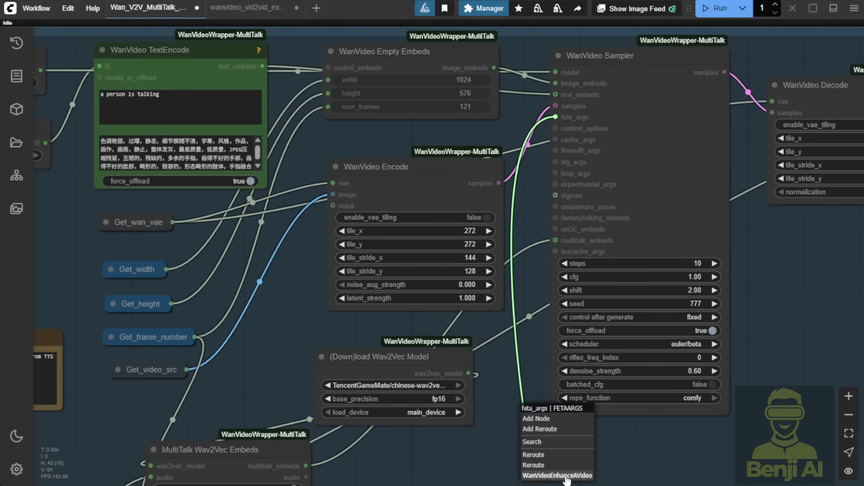
click(558, 475)
drag(489, 458, 418, 271)
drag(504, 235, 462, 269)
scroll(490, 361, up, 3)
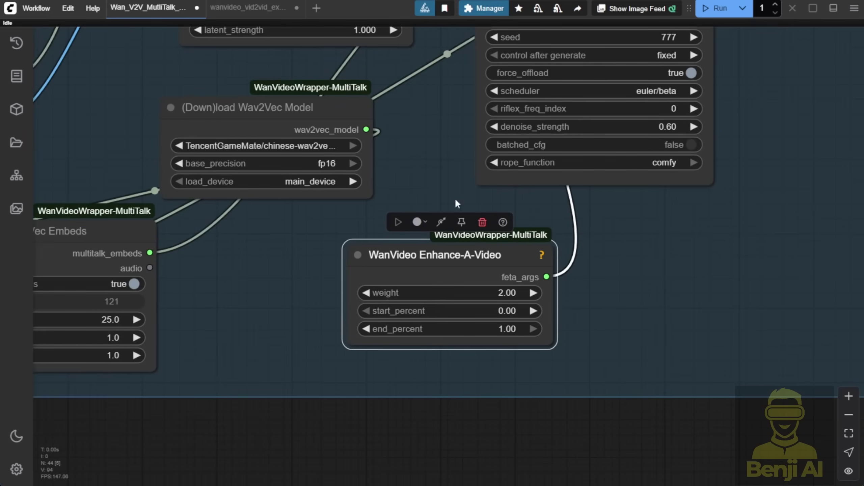
- Tidy the layout, nudging the Wav2Vec model node up and Enhance-A-Video to the right
drag(331, 107, 325, 90)
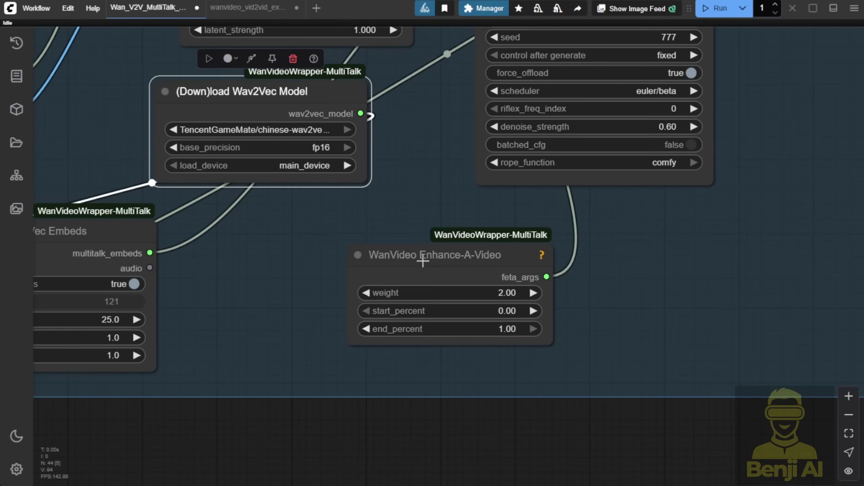
drag(422, 258, 540, 245)
scroll(438, 239, up, 2)
scroll(432, 243, down, 2)
scroll(431, 248, down, 3)
drag(452, 222, 454, 381)
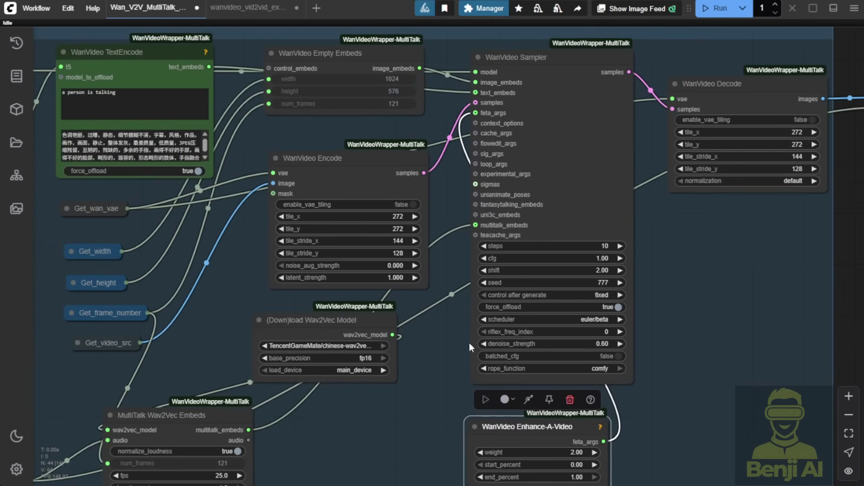
scroll(468, 174, down, 2)
scroll(469, 170, up, 3)
- Wire Enhance-A-Video (weight 2.00, start 0.00, end 1.00) into the sampler's feta_args input
drag(470, 170, 456, 238)
click(430, 419)
drag(431, 419, 431, 365)
drag(605, 441, 476, 114)
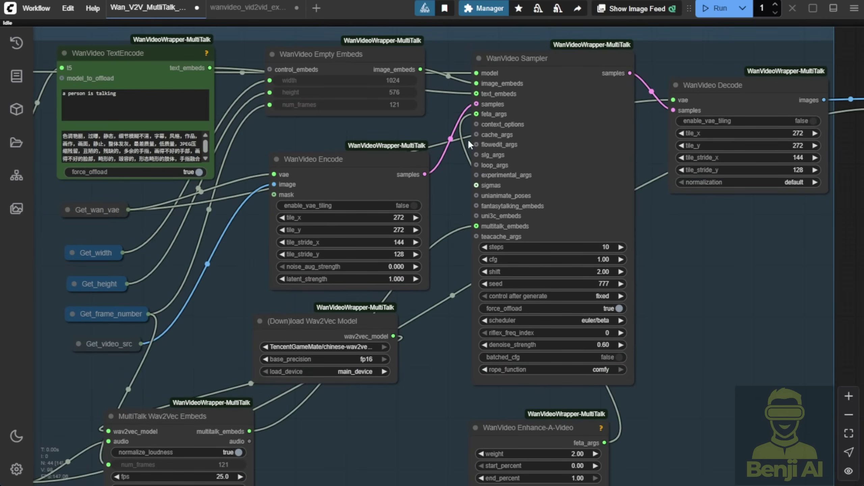
drag(532, 423, 509, 415)
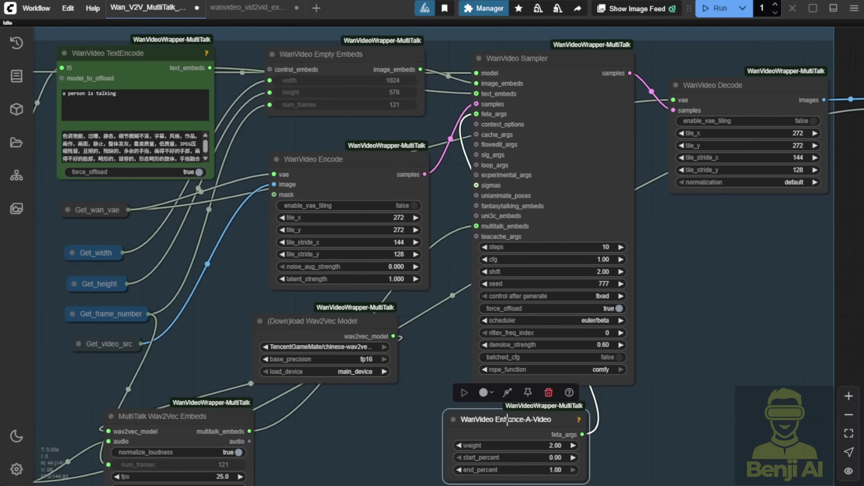
- Queue a run of the whole workflow and survey the canvas
scroll(647, 378, down, 7)
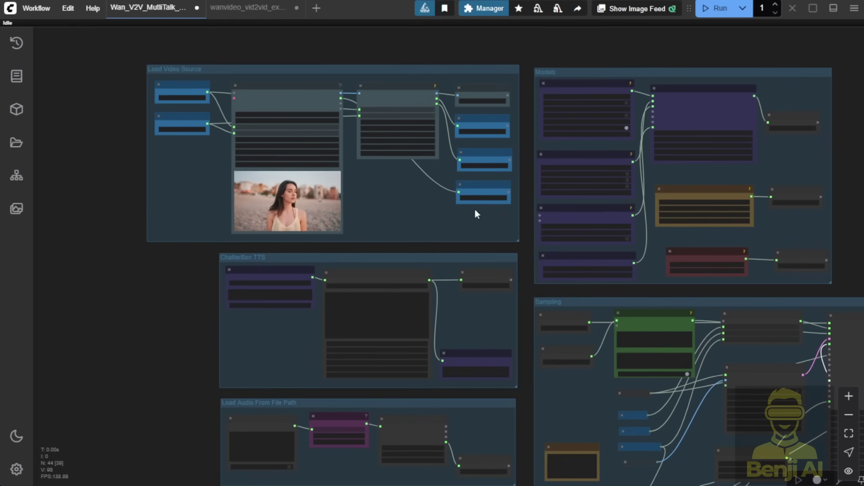
scroll(432, 229, up, 3)
click(721, 14)
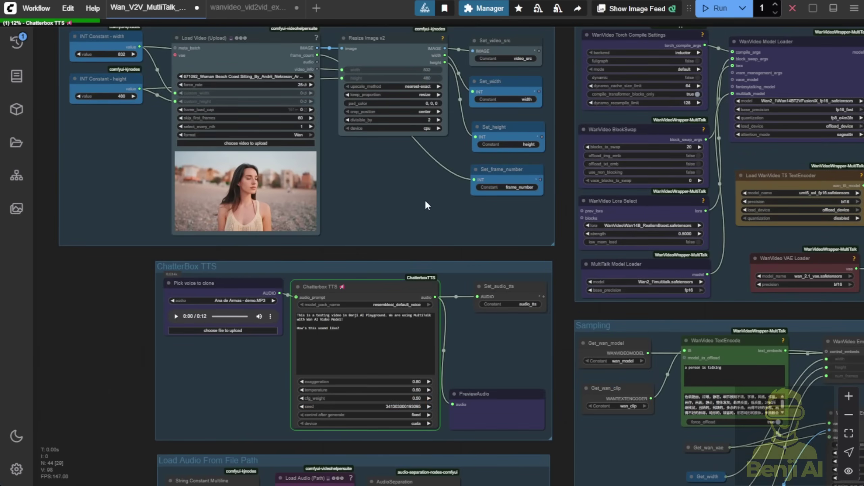
scroll(425, 200, down, 3)
drag(426, 200, 351, 161)
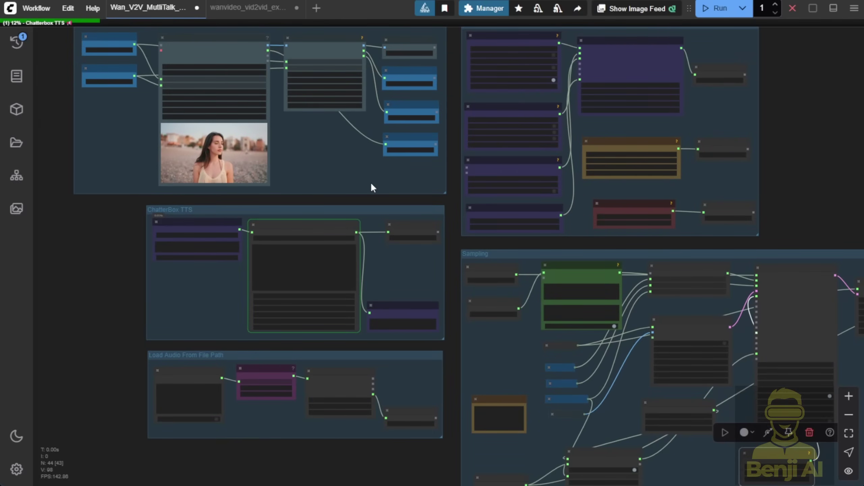
scroll(354, 205, up, 3)
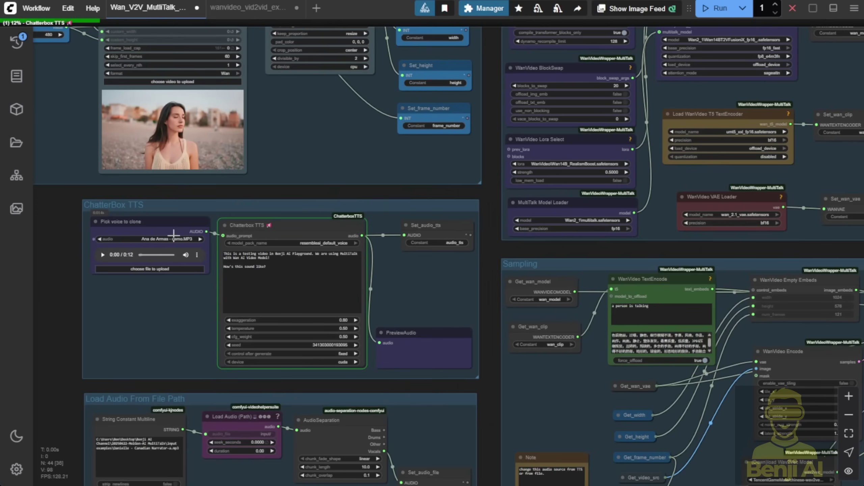
scroll(191, 238, up, 4)
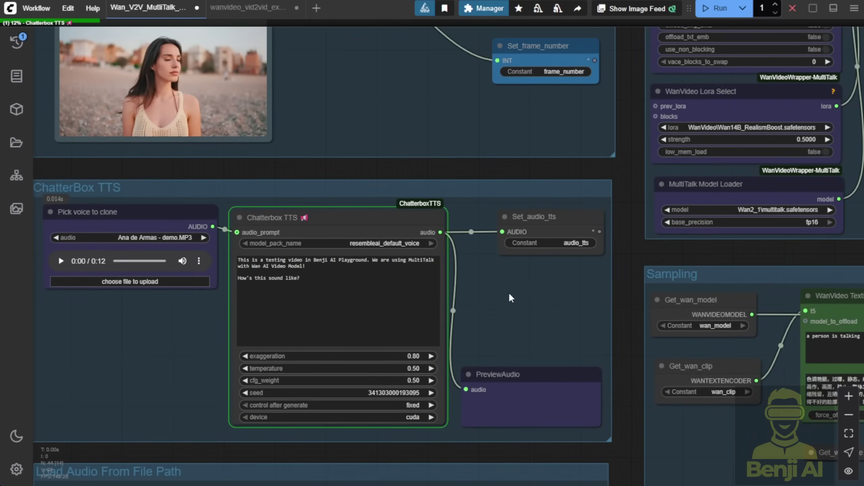
- Check the 8-second generated speech clip in the Chatterbox TTS PreviewAudio node
drag(511, 293, 539, 229)
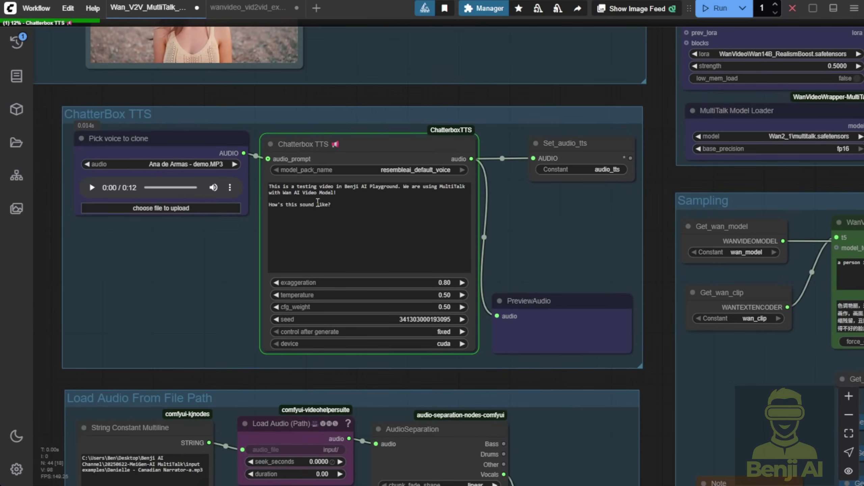
scroll(416, 302, up, 5)
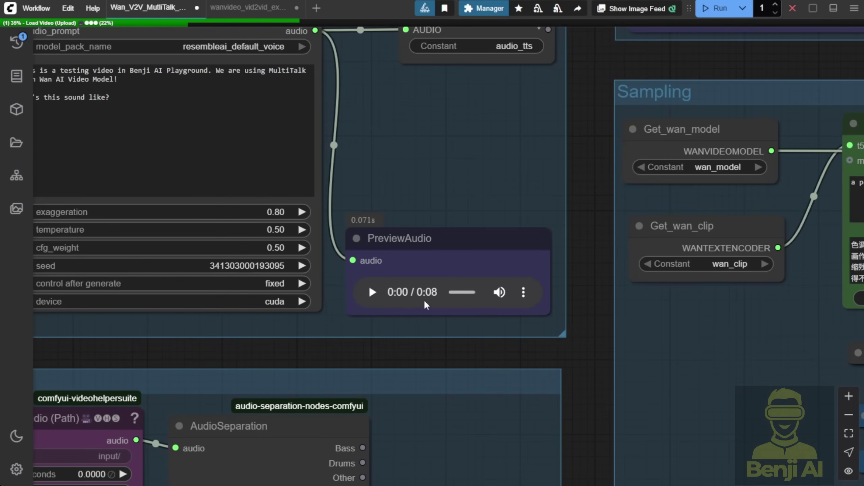
scroll(426, 305, down, 5)
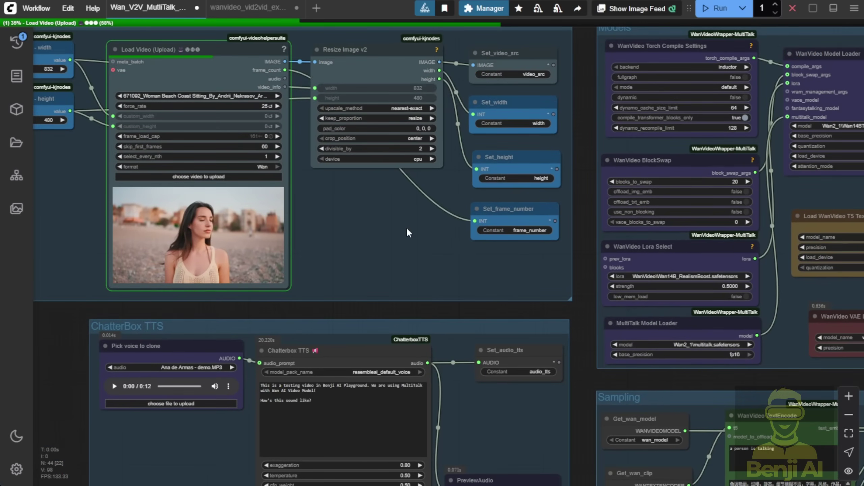
drag(410, 234, 401, 79)
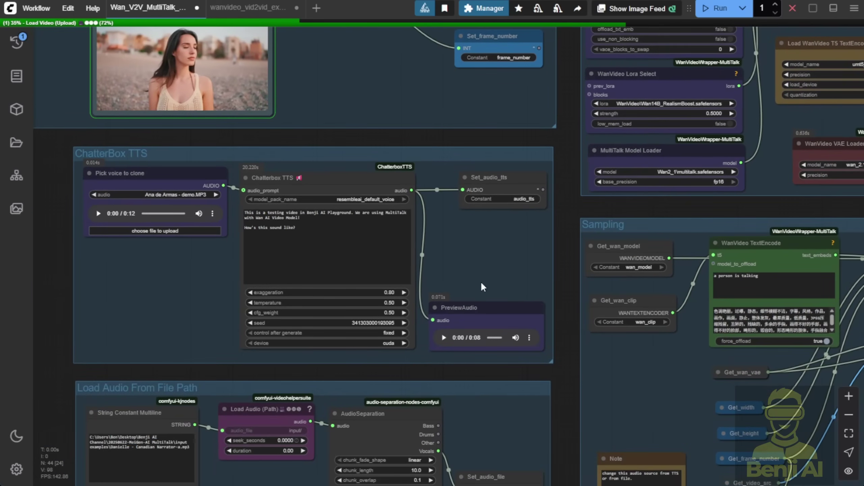
scroll(480, 268, down, 3)
drag(344, 143, 485, 272)
scroll(485, 272, up, 5)
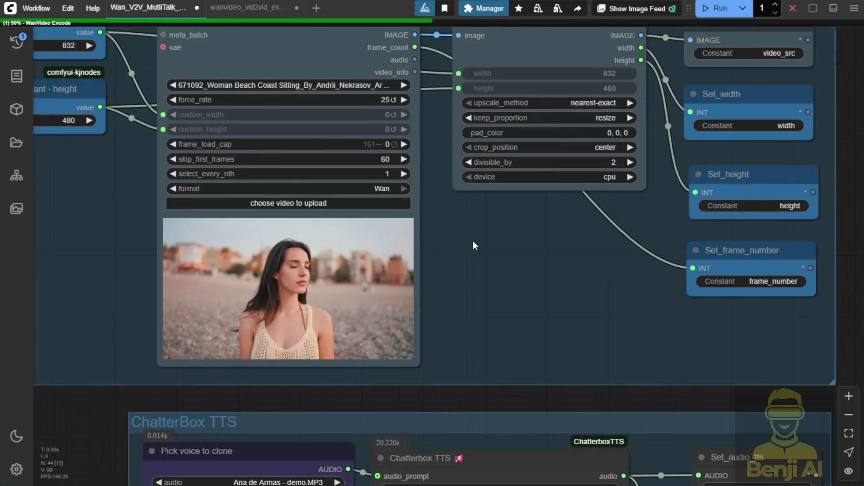
scroll(483, 273, up, 6)
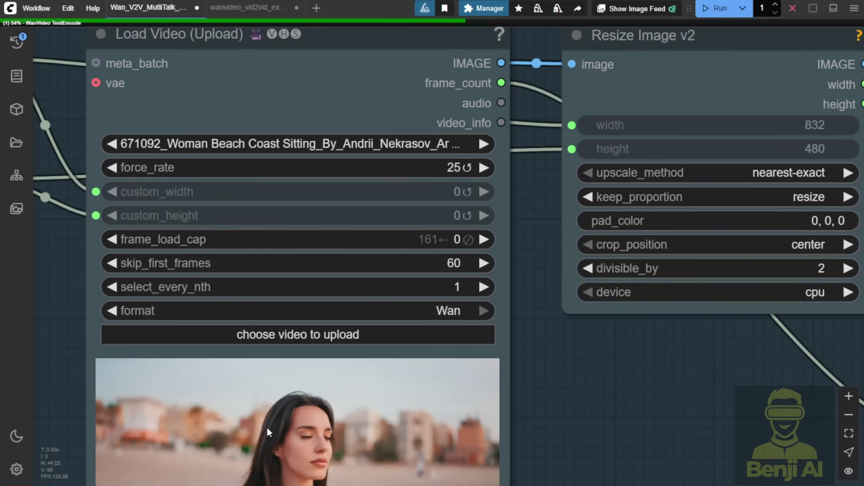
drag(265, 428, 633, 245)
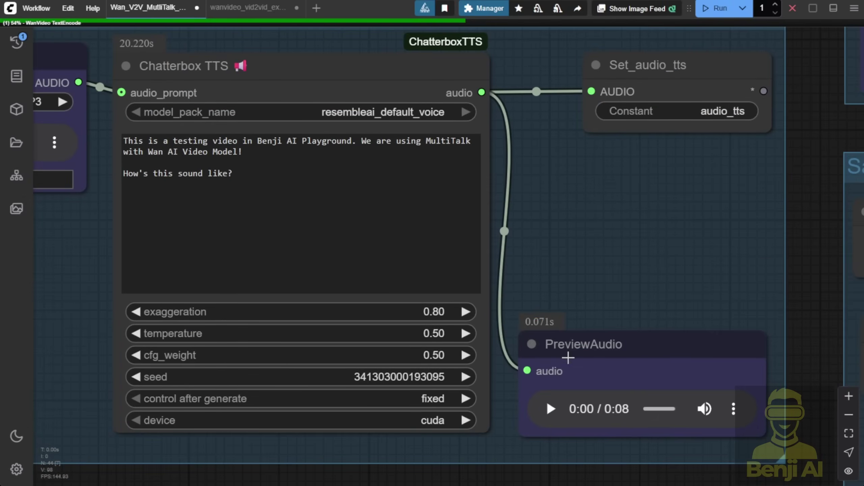
scroll(569, 355, down, 3)
- Inspect the Sampling group's sampler settings while the run finishes and the beach clip renders
drag(649, 279, 224, 230)
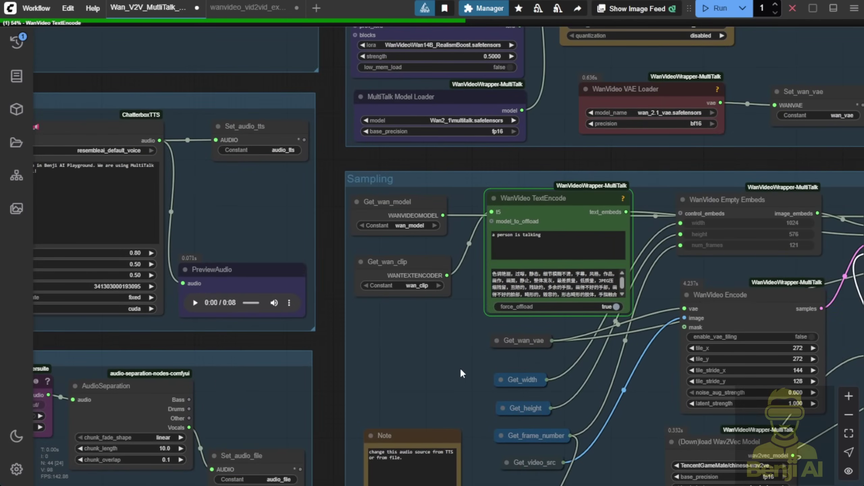
scroll(460, 368, up, 3)
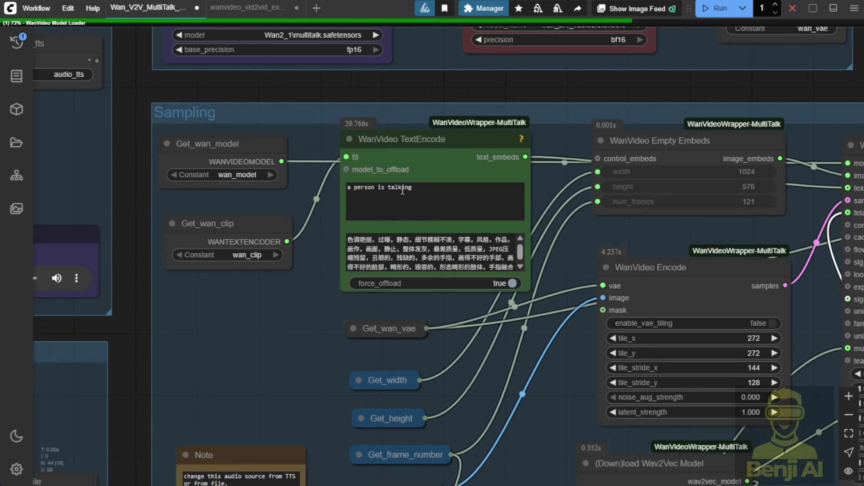
scroll(554, 361, down, 3)
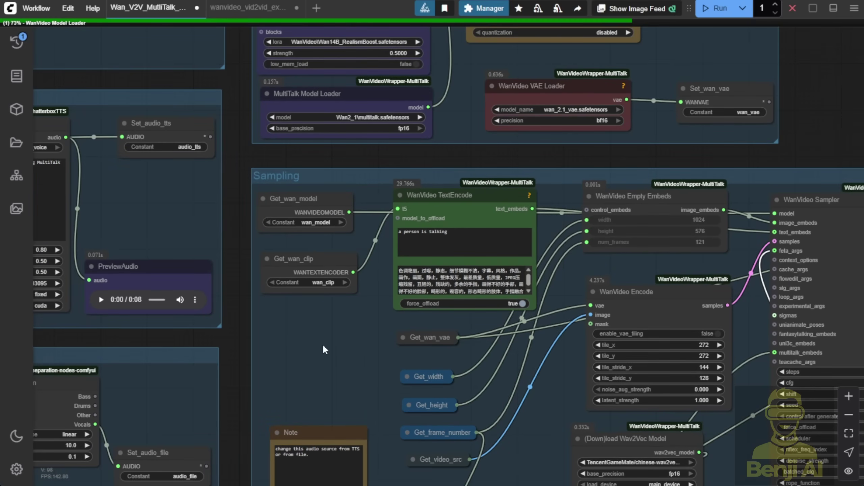
drag(552, 384, 671, 401)
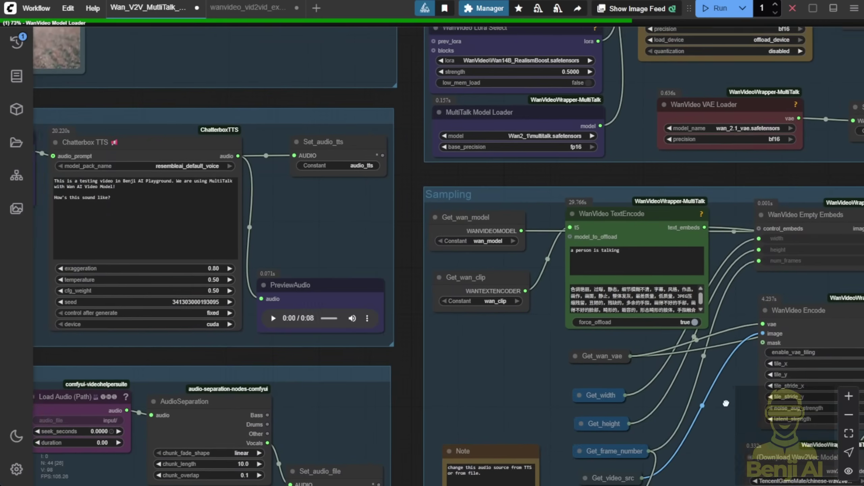
scroll(547, 206, up, 6)
scroll(554, 203, up, 2)
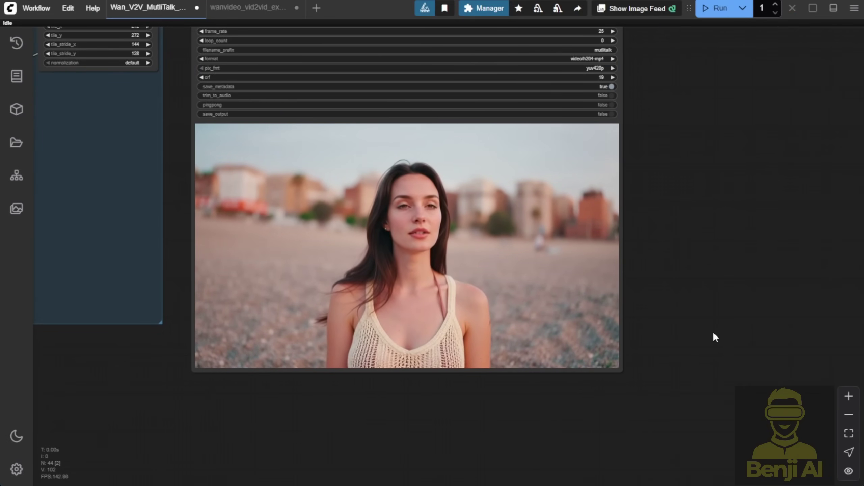
scroll(732, 324, up, 3)
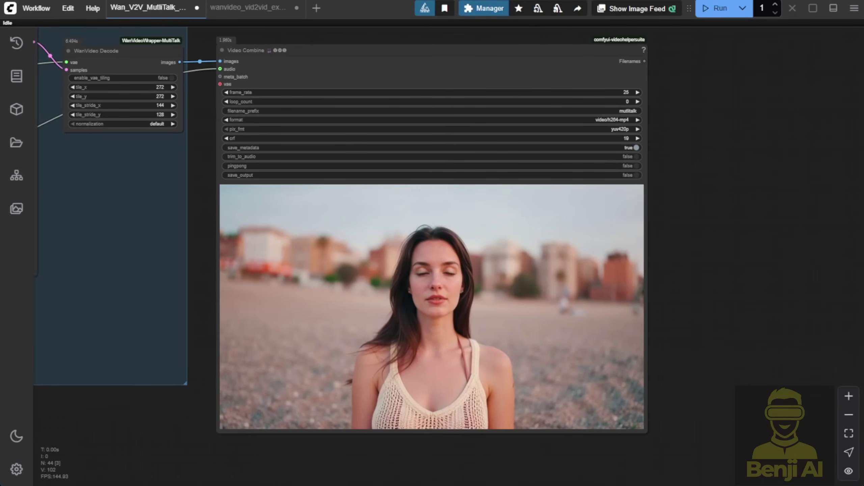
scroll(764, 317, down, 2)
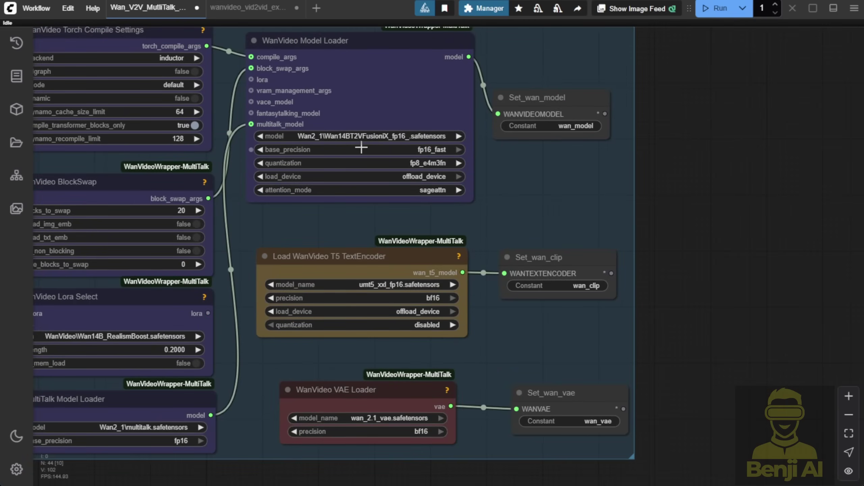
scroll(375, 165, up, 4)
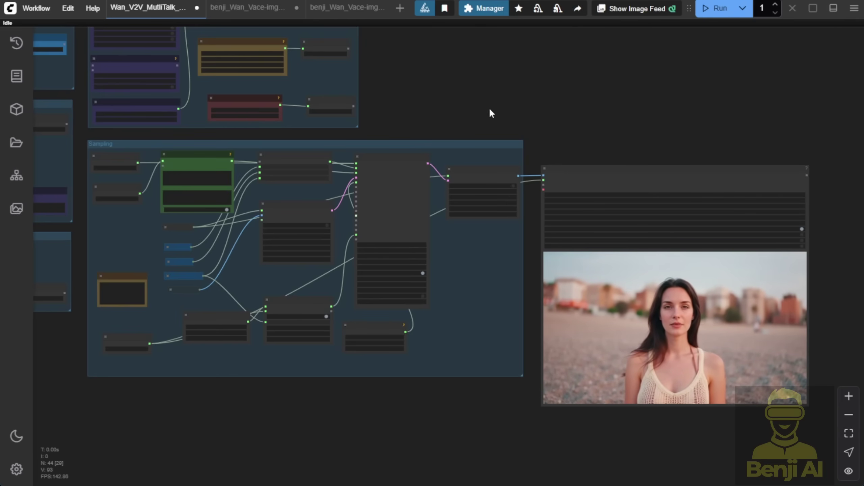
- Switch to benji_Wan_Vace-img and zoom into its 129-frame settings and 512×512 reference portrait
key(alt+grave)
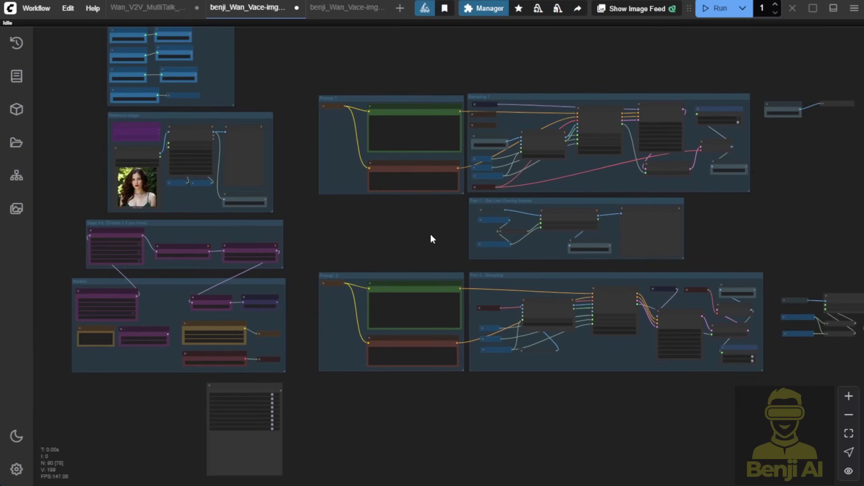
scroll(430, 232, up, 2)
drag(429, 233, 232, 266)
scroll(297, 251, up, 3)
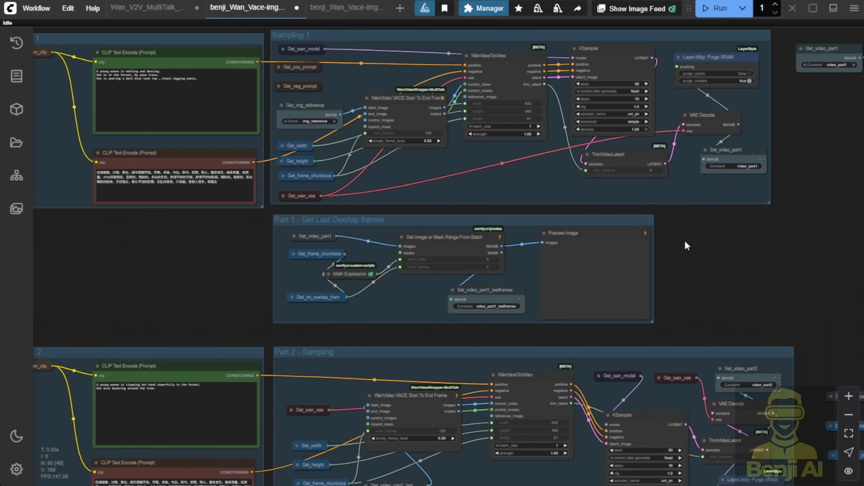
scroll(457, 195, down, 5)
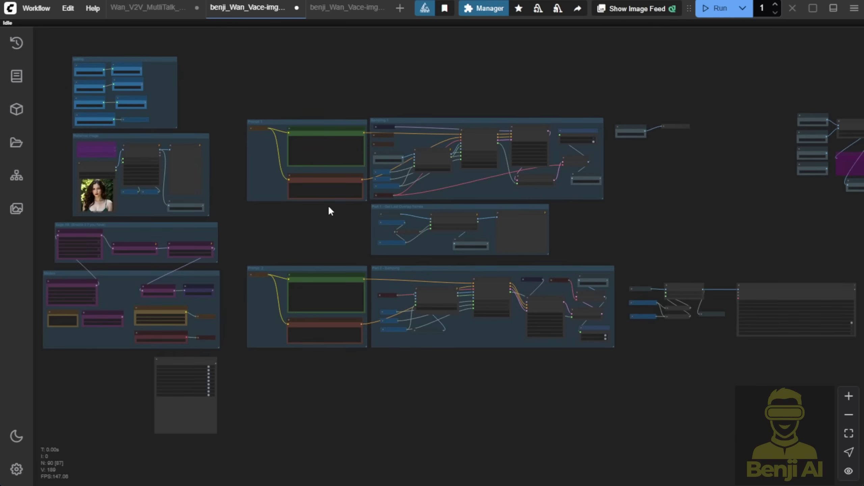
scroll(328, 204, up, 8)
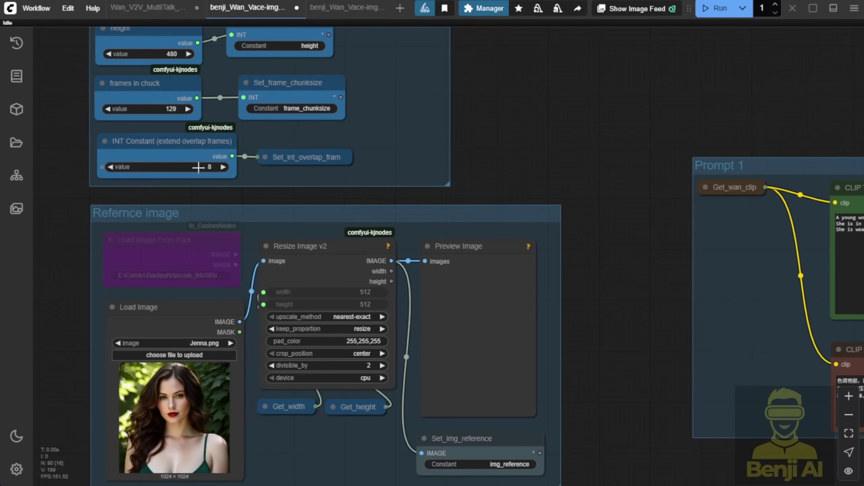
- Change the extend overlap frames INT Constant from 8 to 4
click(198, 167)
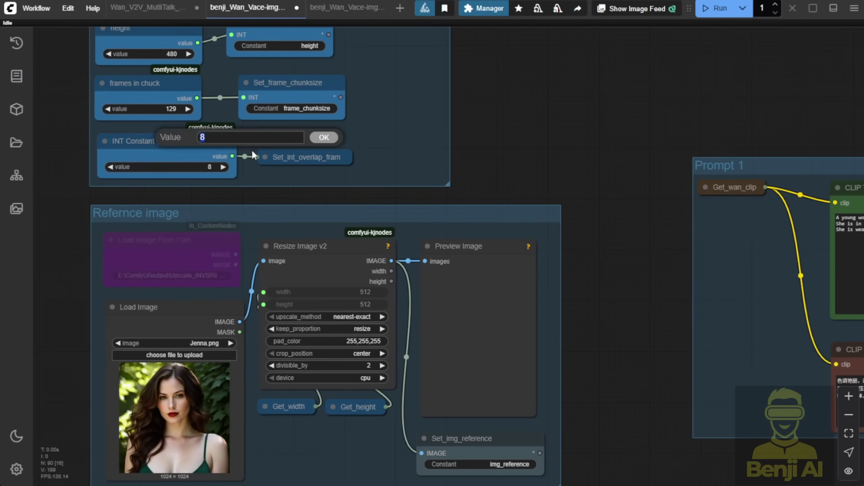
text(4)
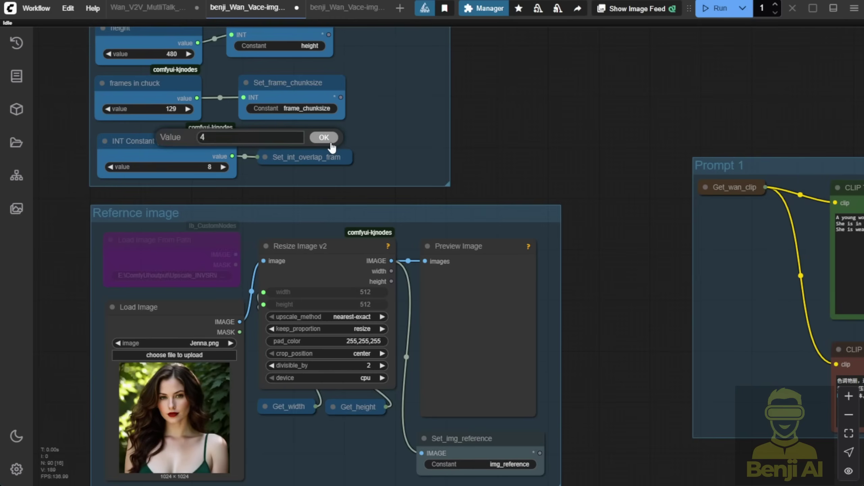
click(324, 138)
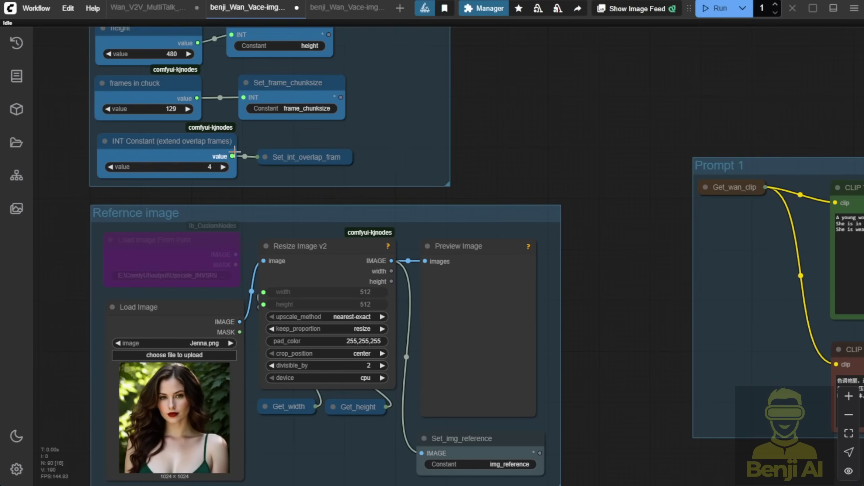
scroll(235, 152, up, 4)
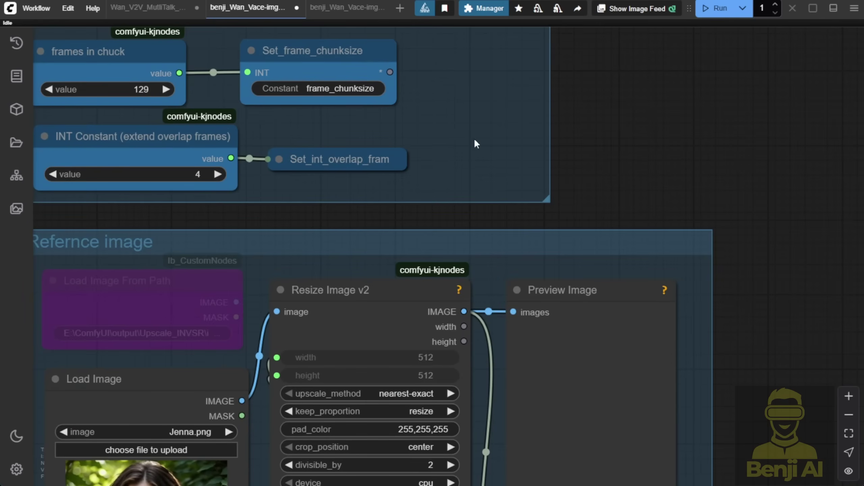
- Pan down to Part 2 Sampling, fed by video_part1 overlap frames and a forest hand-clapping prompt
scroll(474, 143, down, 10)
drag(257, 265, 256, 166)
scroll(317, 98, down, 2)
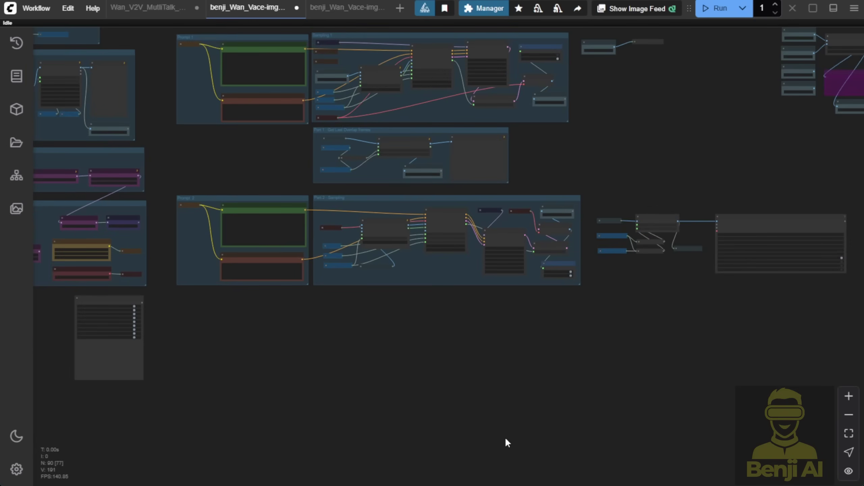
scroll(343, 253, up, 4)
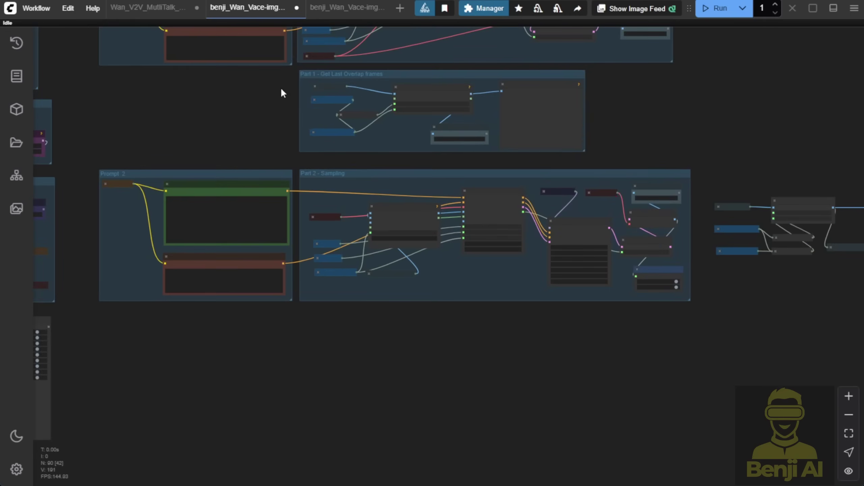
scroll(272, 125, up, 3)
scroll(269, 123, up, 2)
drag(269, 123, 268, 368)
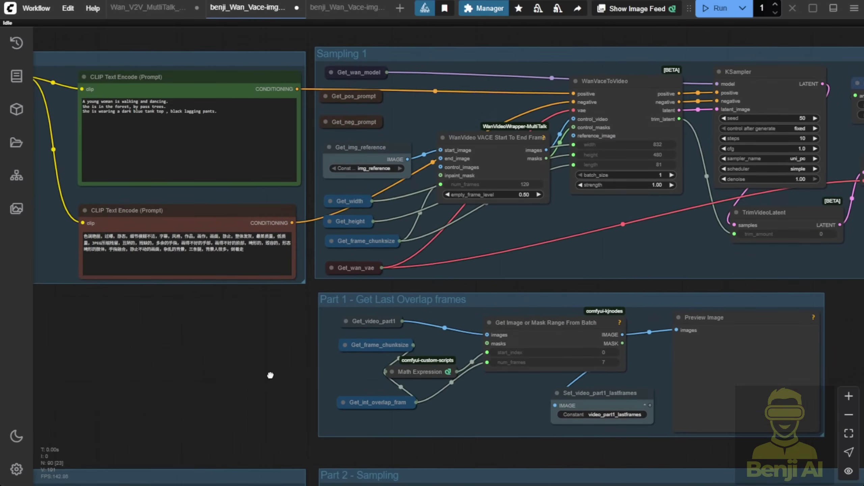
scroll(274, 386, down, 7)
scroll(338, 257, down, 3)
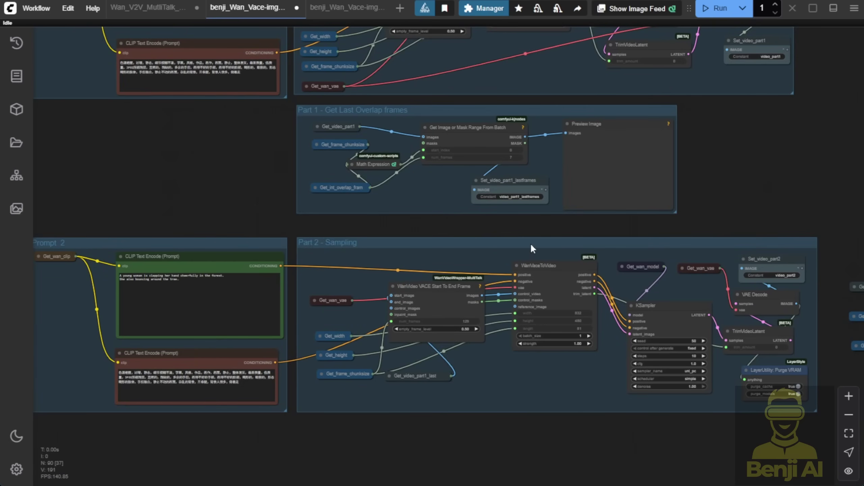
- Inspect the Set_video_part2 and ImageFromBatch trimming nodes beside KSampler and WanVaceToVideo
scroll(541, 234, right, 11)
scroll(540, 233, up, 2)
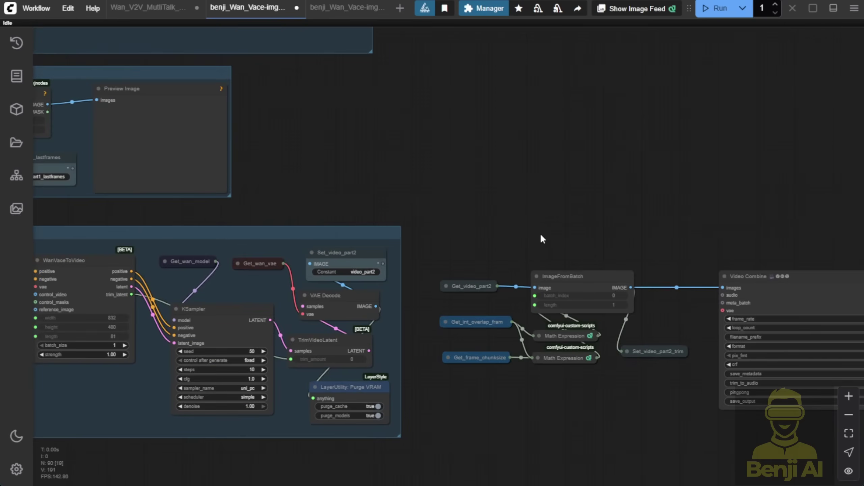
drag(542, 235, 374, 191)
scroll(344, 237, up, 3)
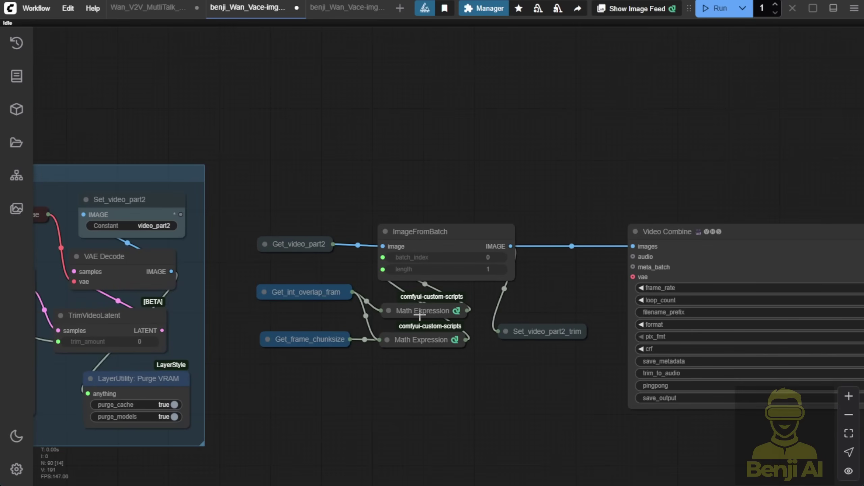
click(154, 209)
drag(247, 215, 604, 189)
scroll(548, 202, up, 1)
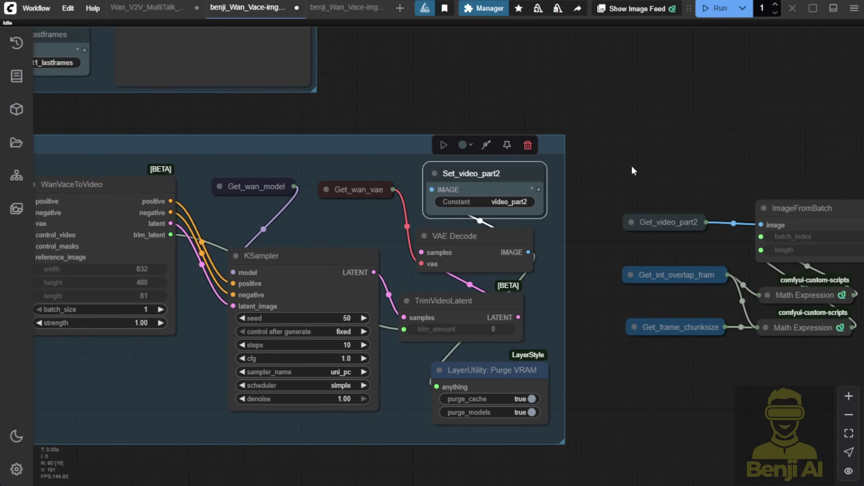
drag(654, 179, 253, 149)
click(459, 189)
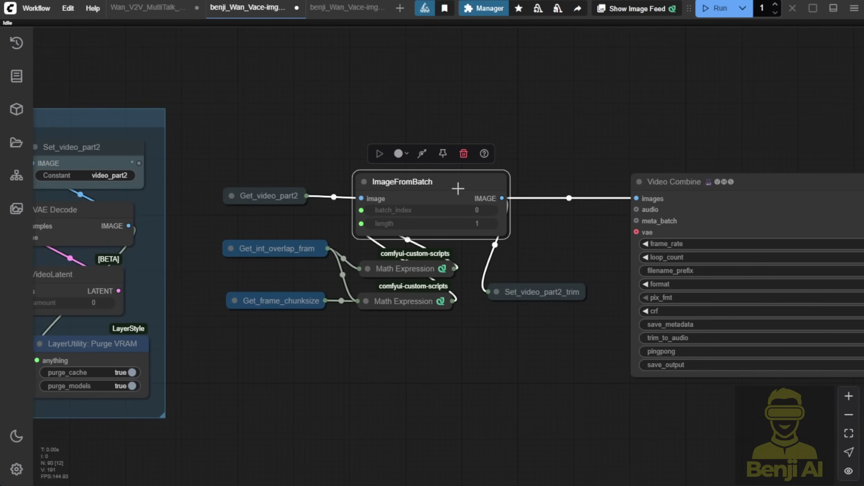
- Locate Set_video_part2_trim and the Image Batch Multi node joining video_part1 and video_part2_trim
scroll(321, 258, up, 1)
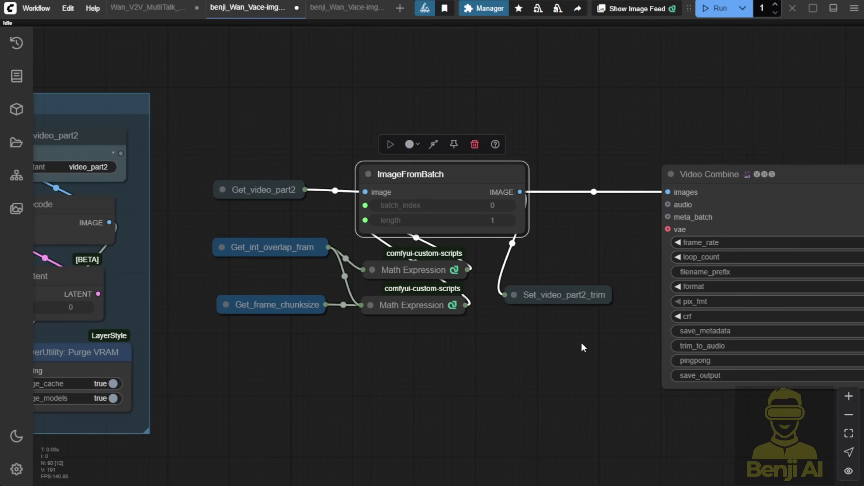
drag(581, 343, 245, 353)
click(223, 308)
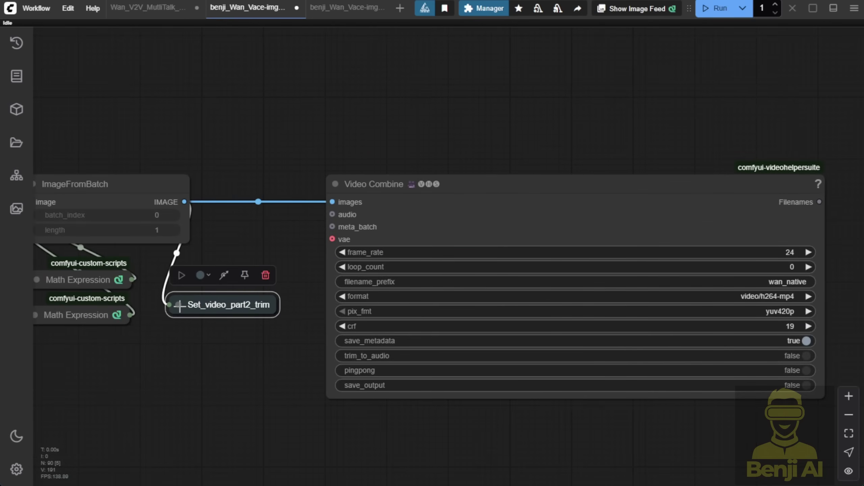
scroll(465, 236, down, 10)
scroll(471, 220, up, 6)
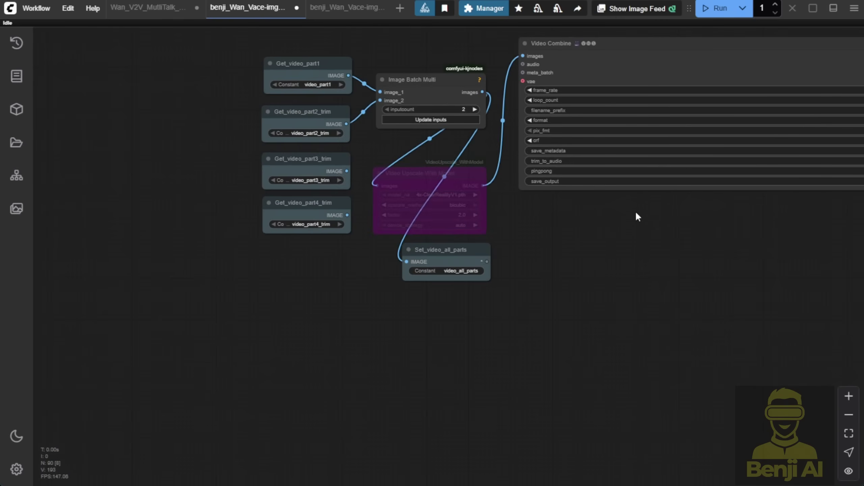
drag(611, 240, 450, 322)
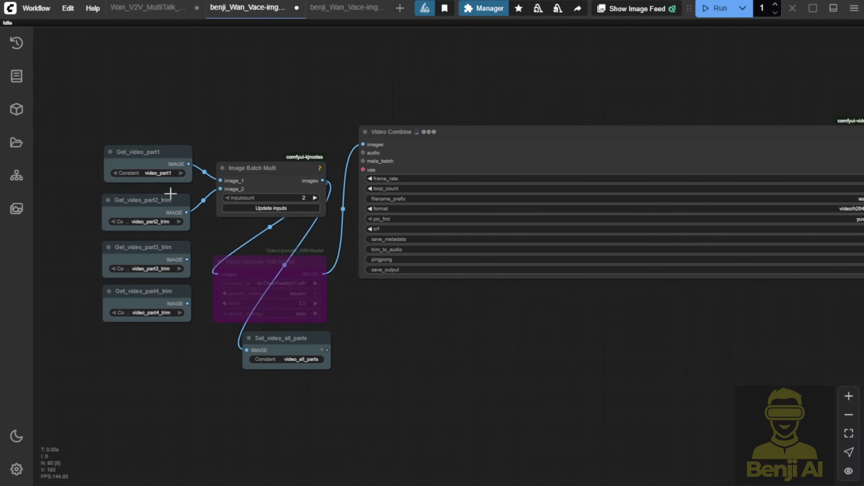
scroll(184, 167, up, 4)
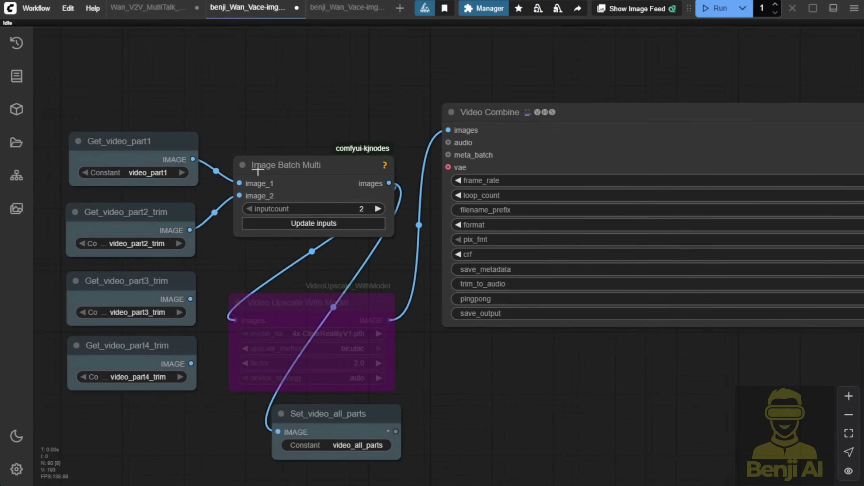
click(142, 156)
click(148, 221)
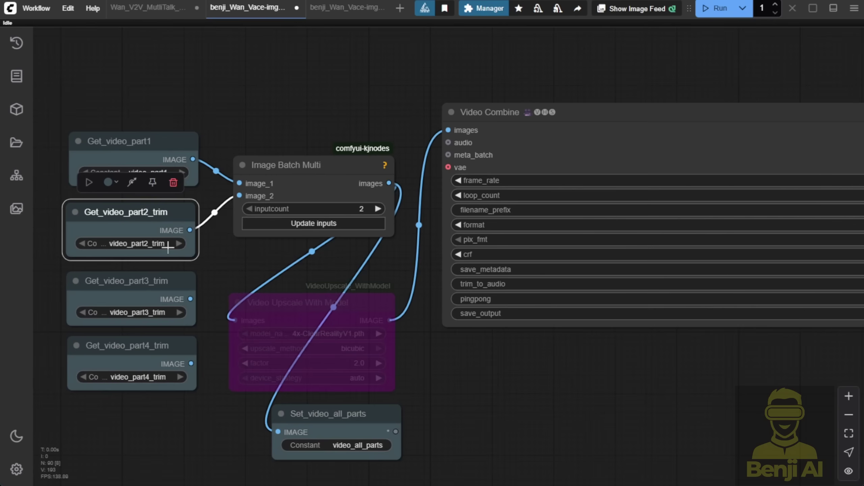
click(145, 289)
click(146, 358)
drag(145, 409, 301, 354)
click(358, 229)
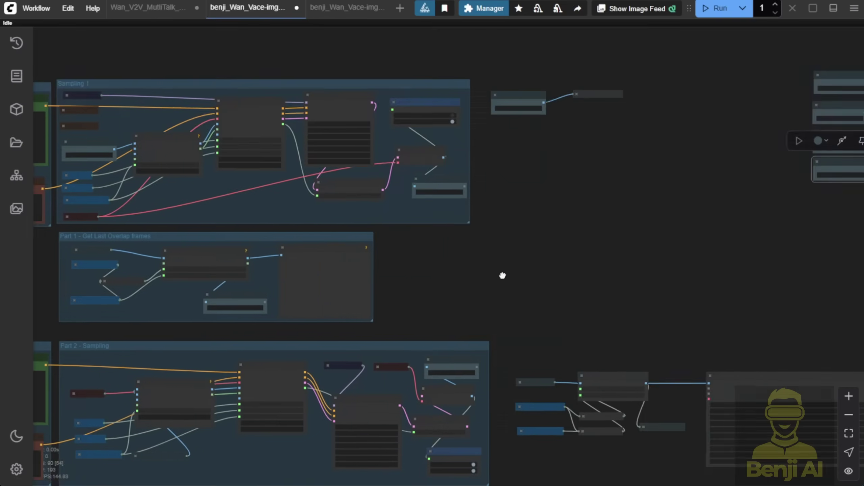
drag(503, 276, 824, 225)
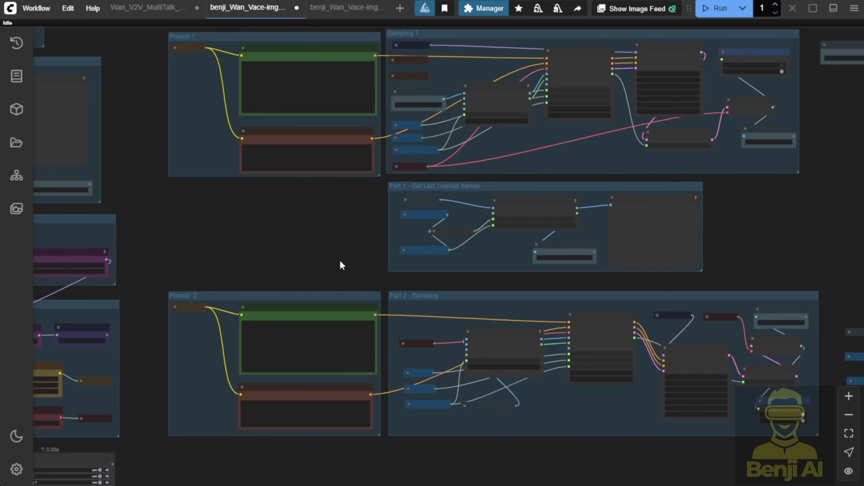
drag(333, 260, 381, 313)
scroll(308, 195, up, 3)
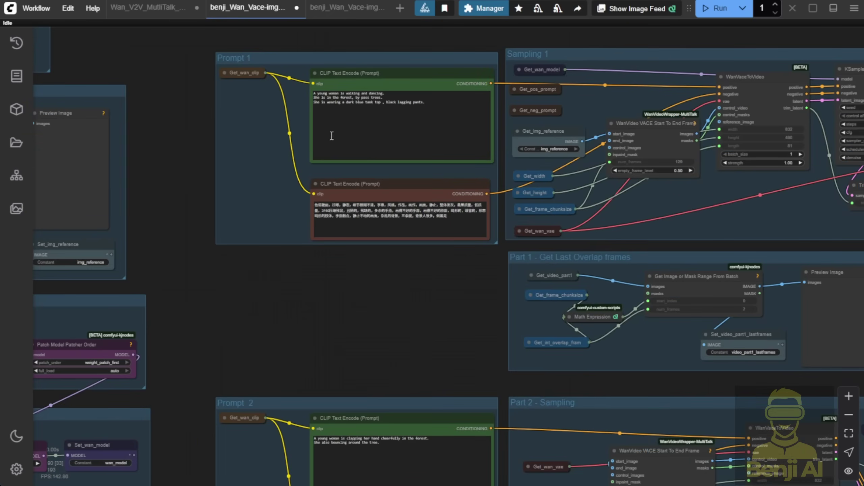
scroll(302, 164, up, 3)
click(390, 43)
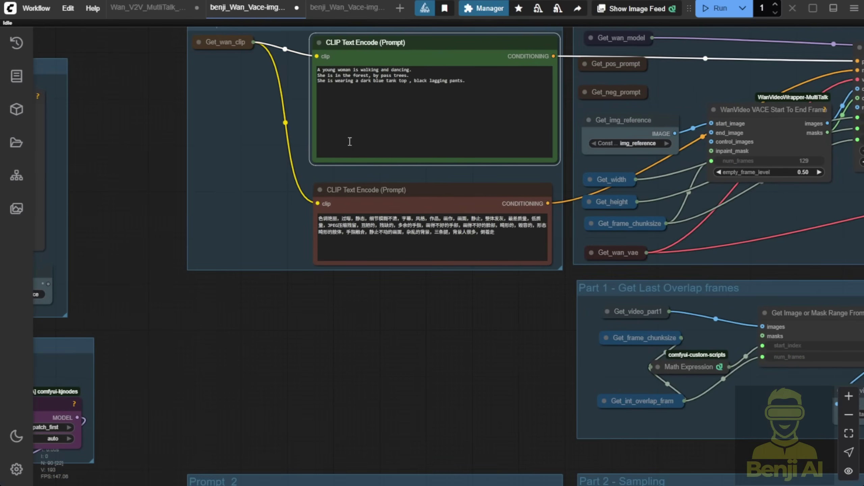
drag(515, 305, 363, 404)
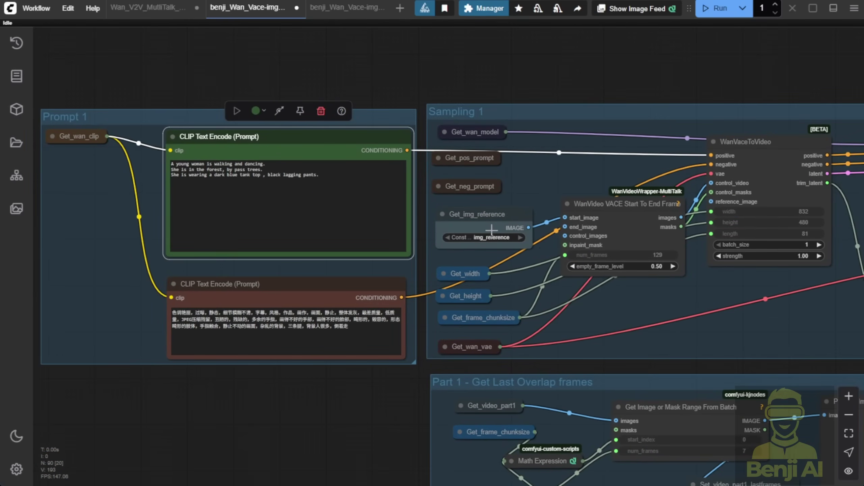
click(235, 175)
scroll(190, 192, up, 3)
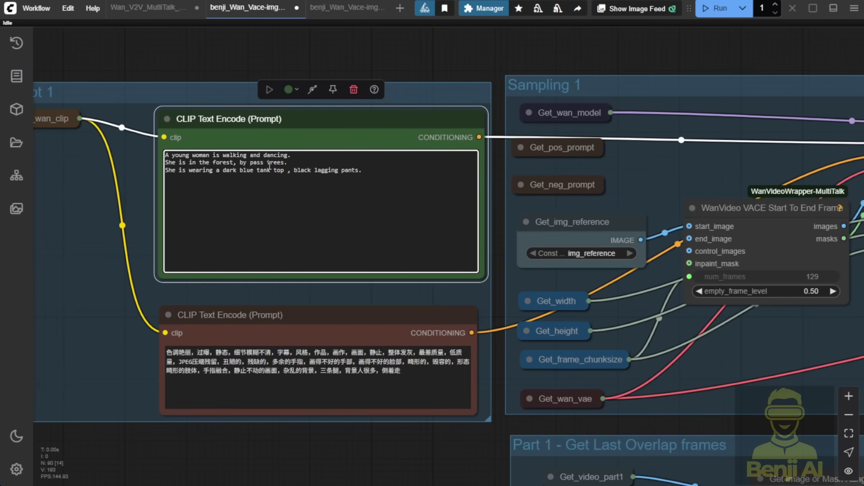
scroll(272, 221, down, 3)
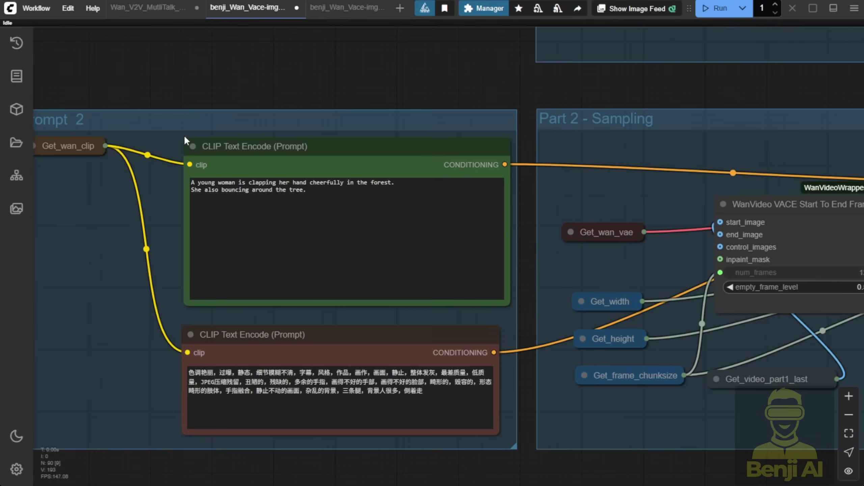
scroll(211, 174, up, 3)
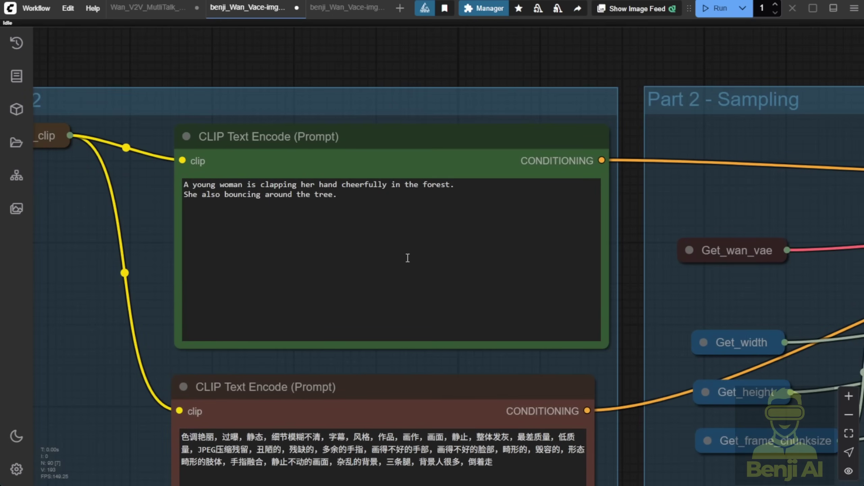
scroll(407, 258, down, 3)
scroll(298, 237, down, 6)
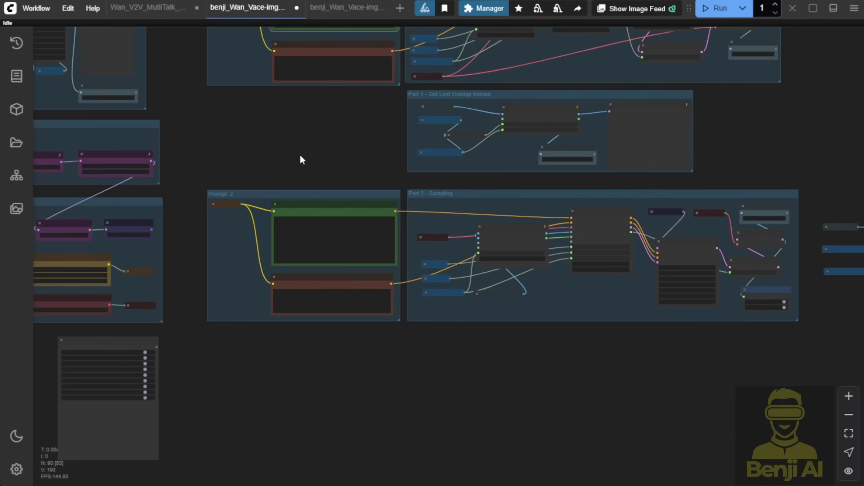
drag(301, 157, 299, 245)
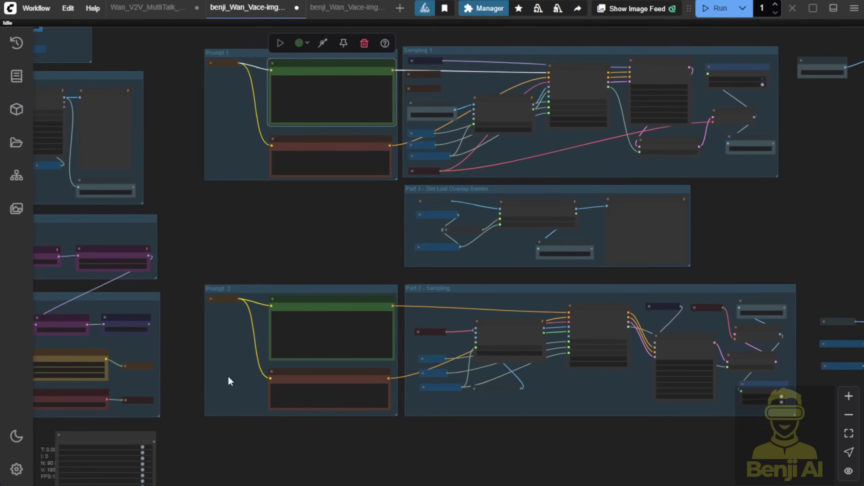
scroll(514, 296, down, 2)
scroll(461, 277, up, 2)
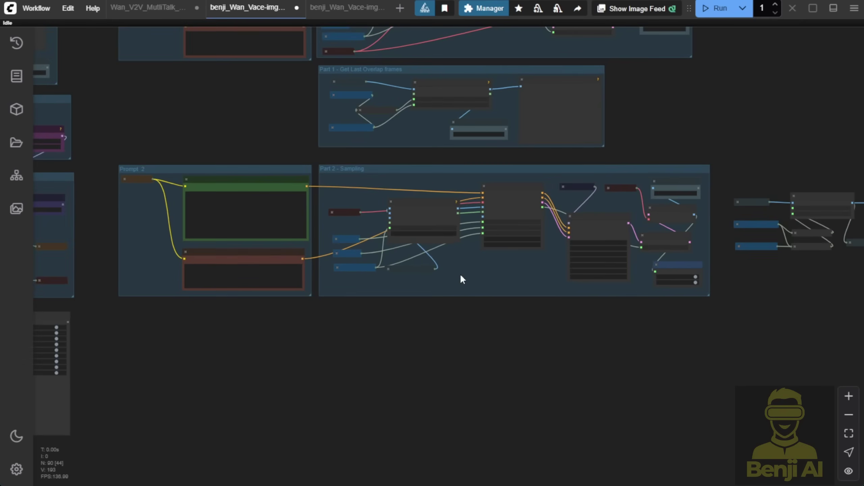
scroll(461, 275, up, 2)
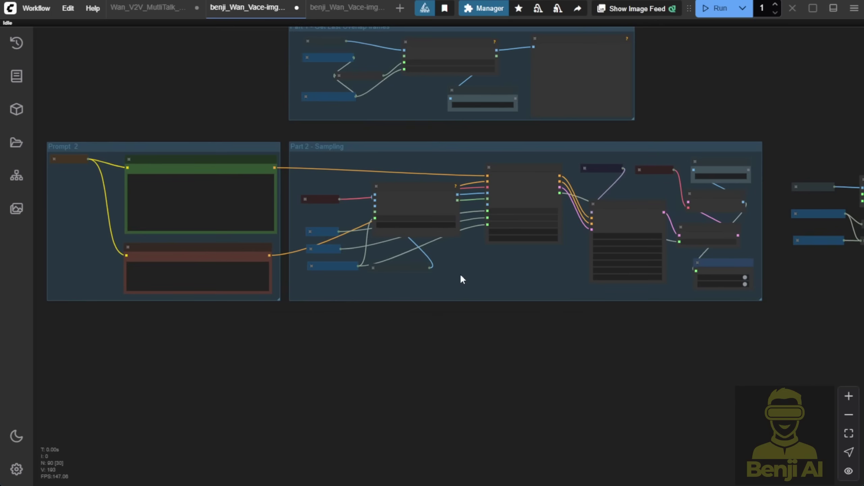
drag(693, 90, 689, 214)
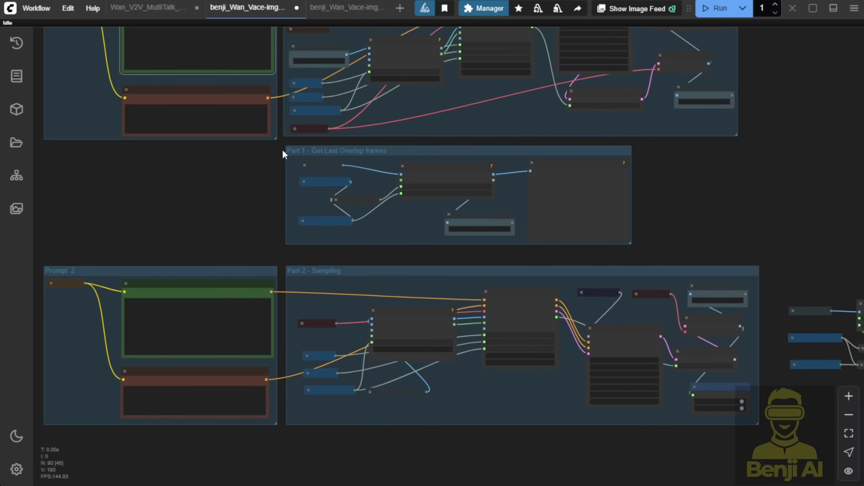
scroll(323, 149, up, 4)
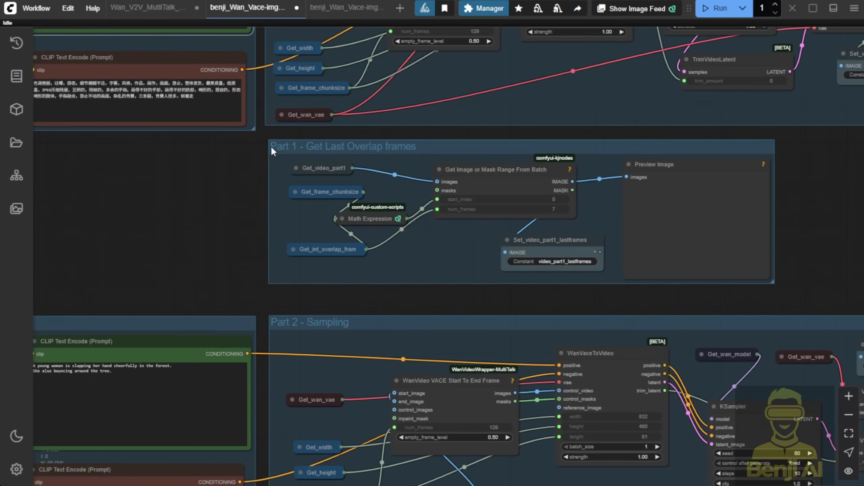
scroll(272, 150, down, 2)
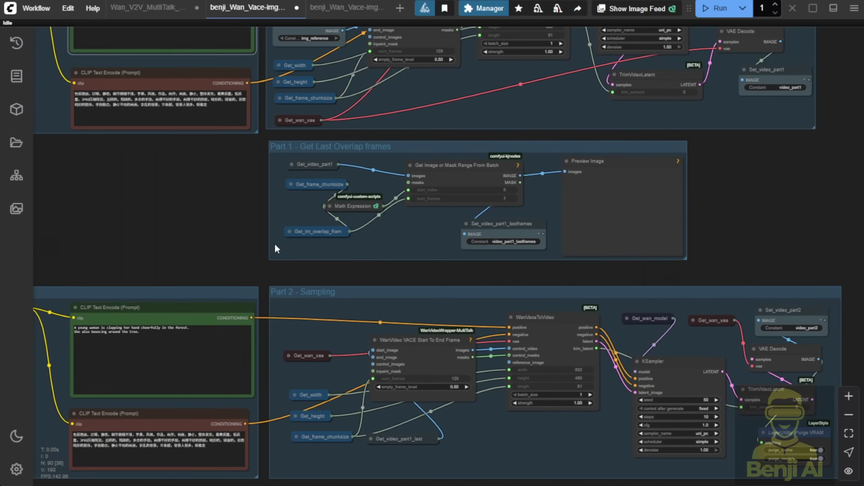
scroll(276, 245, down, 2)
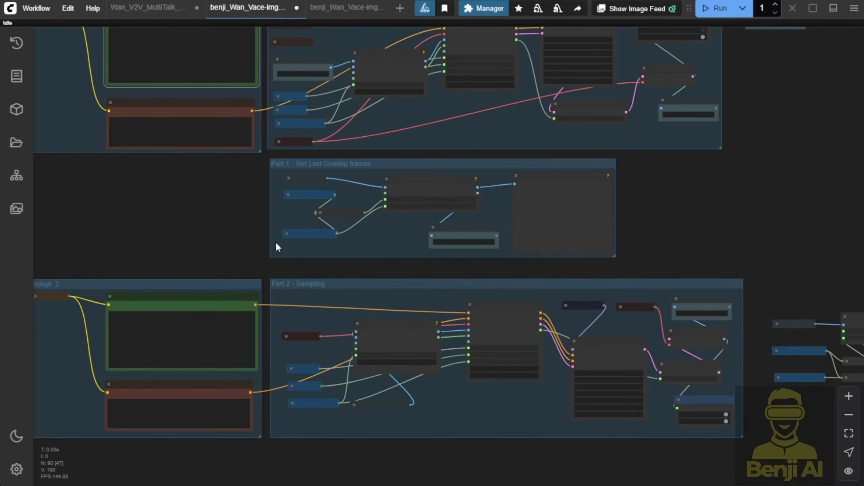
scroll(275, 247, down, 2)
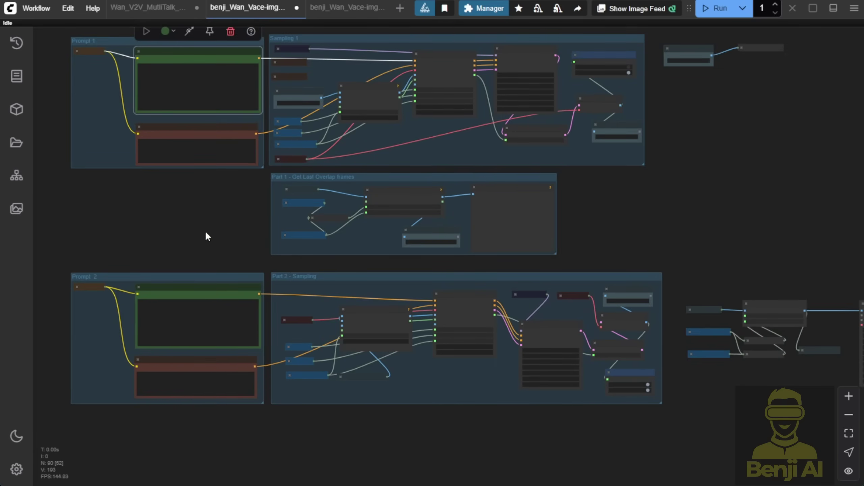
drag(199, 233, 375, 311)
scroll(261, 206, down, 3)
scroll(377, 305, down, 2)
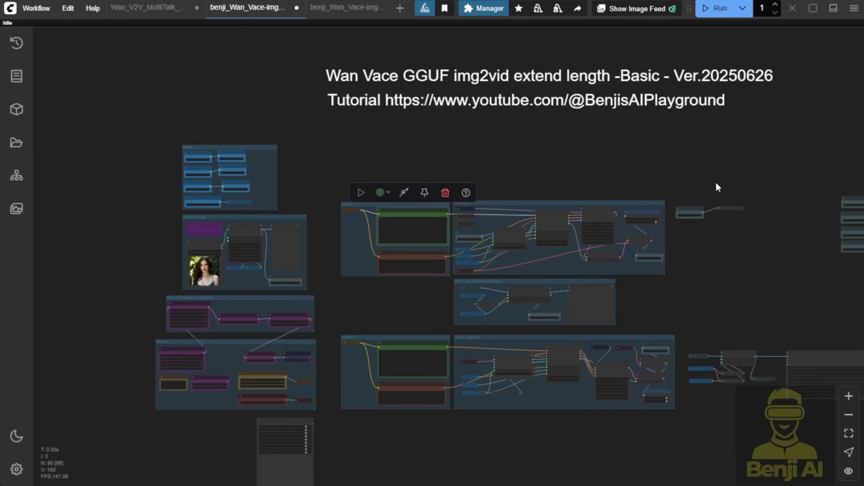
- Browse the Wan_V2V_MultiTalk workflow's Load Video Source beach portrait, Models and Sampling groups
drag(718, 188, 469, 182)
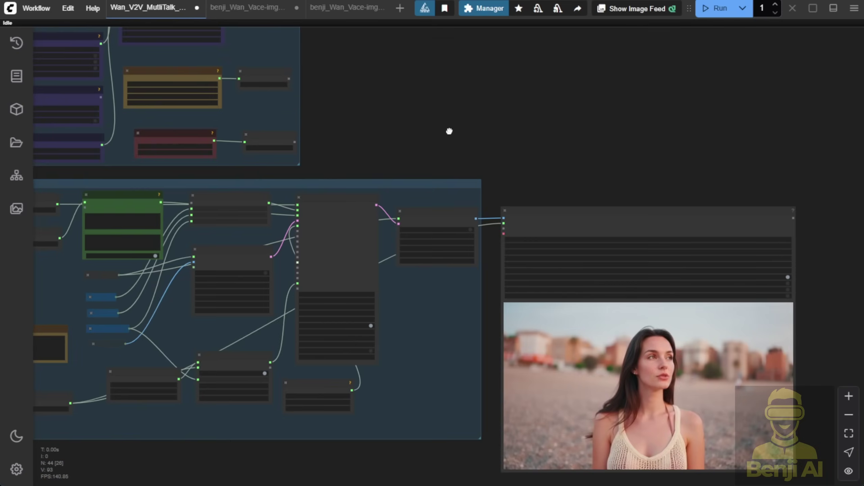
scroll(791, 90, down, 6)
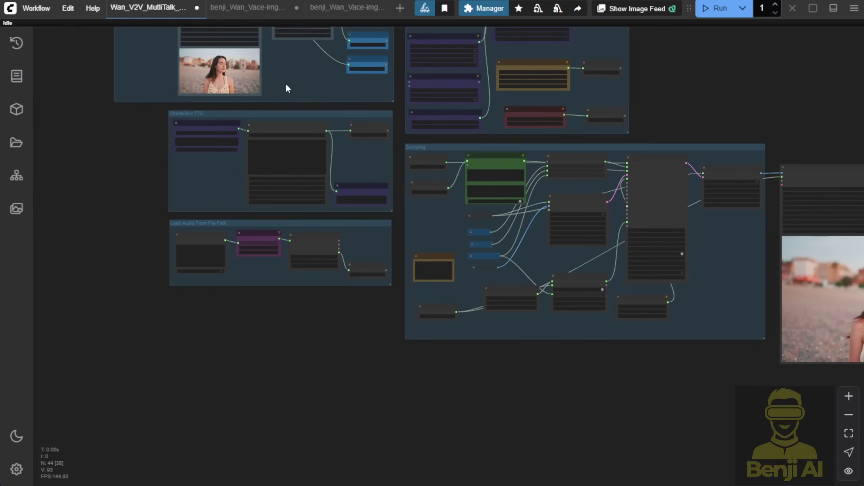
drag(290, 85, 296, 104)
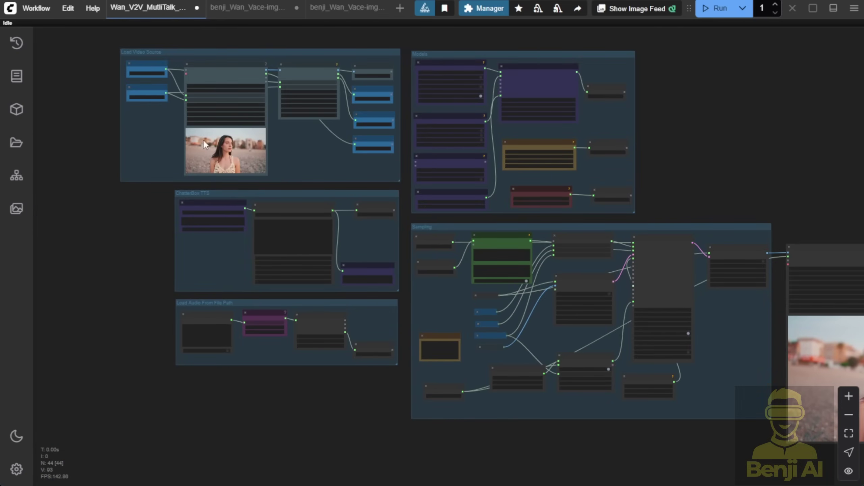
scroll(226, 85, up, 3)
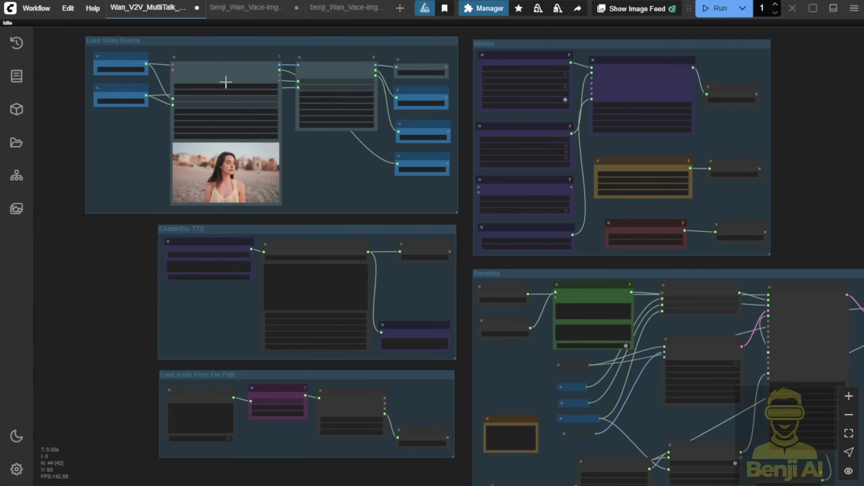
scroll(200, 188, down, 1)
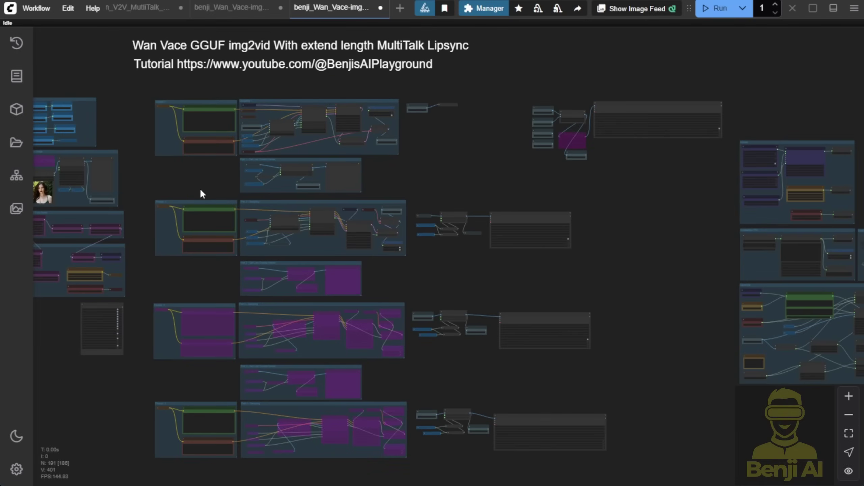
drag(679, 259, 400, 211)
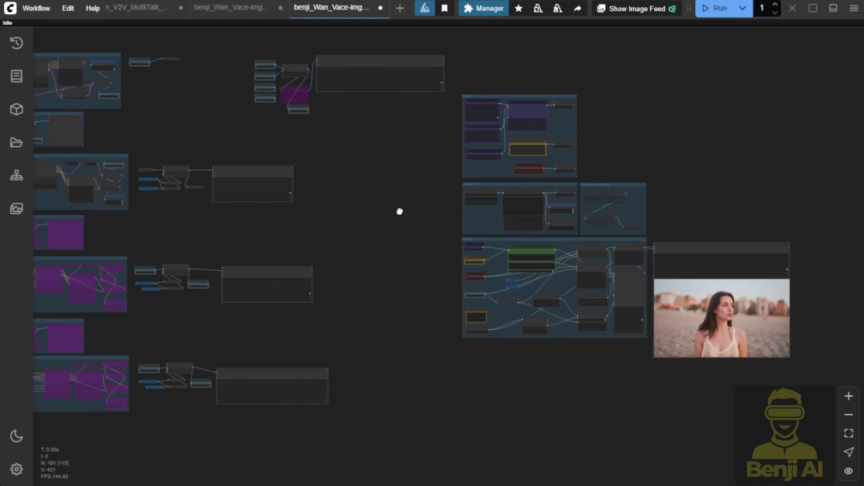
drag(317, 160, 691, 216)
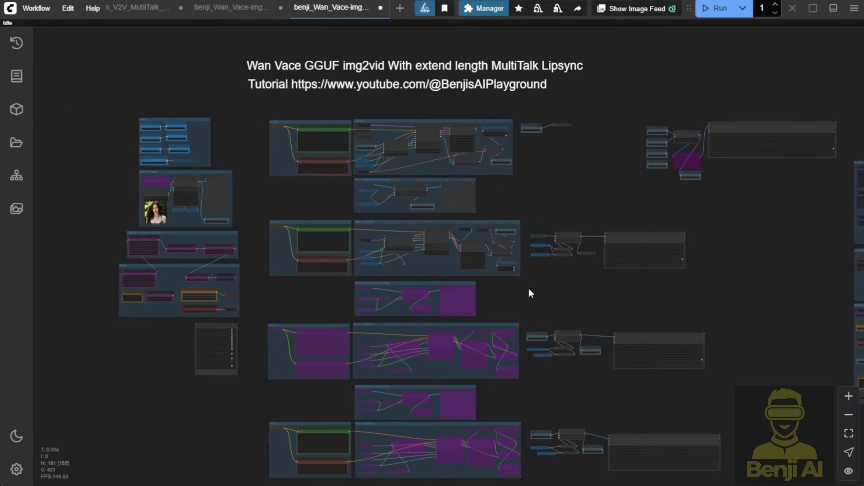
scroll(504, 273, down, 2)
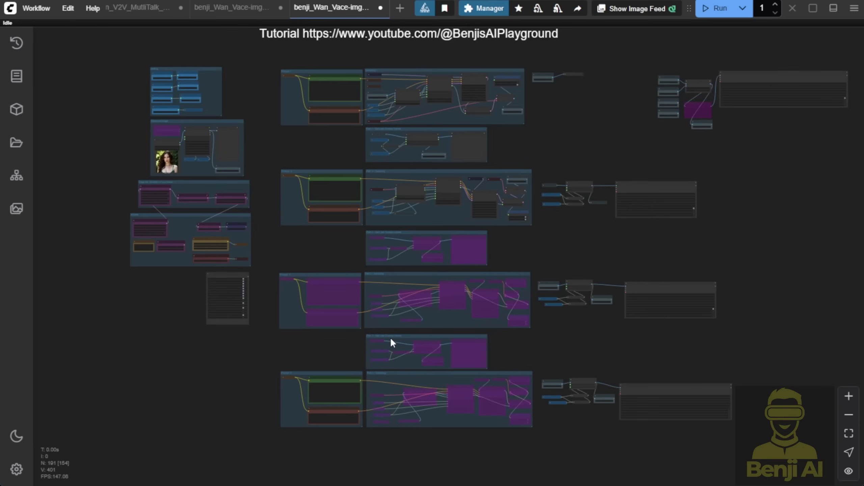
scroll(418, 285, up, 5)
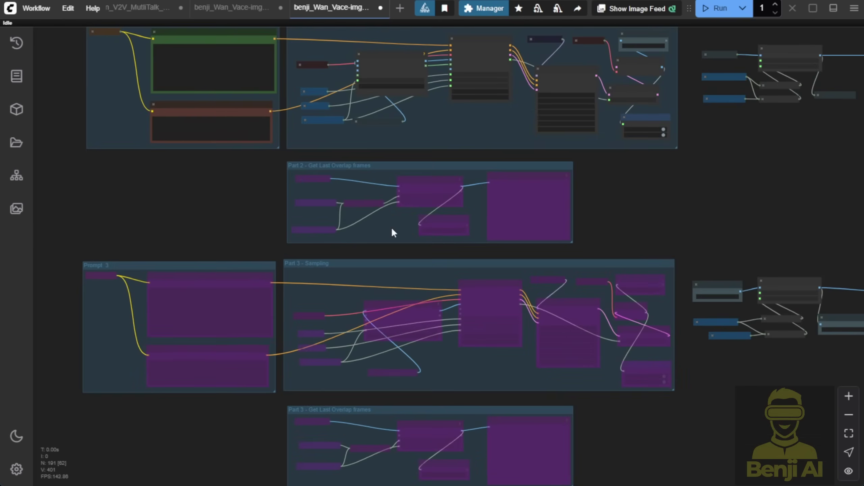
scroll(551, 399, down, 3)
scroll(596, 309, up, 3)
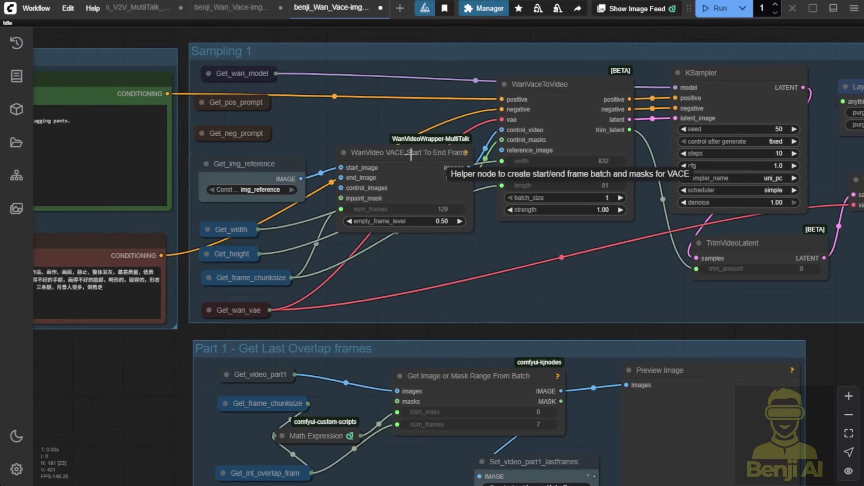
- Expand the Get_video_part1_lastframes node in Part 2 - Sampling and widen it to show its full name
scroll(362, 194, up, 3)
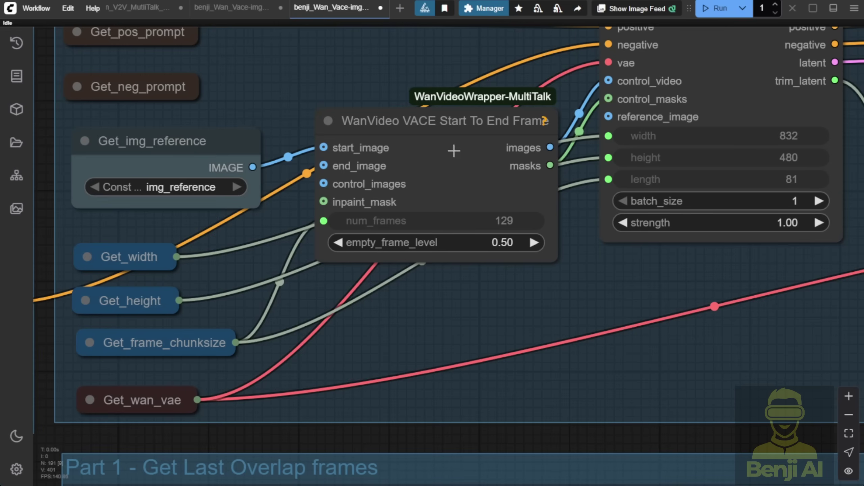
drag(477, 142, 482, 131)
scroll(690, 316, down, 4)
drag(710, 356, 385, 350)
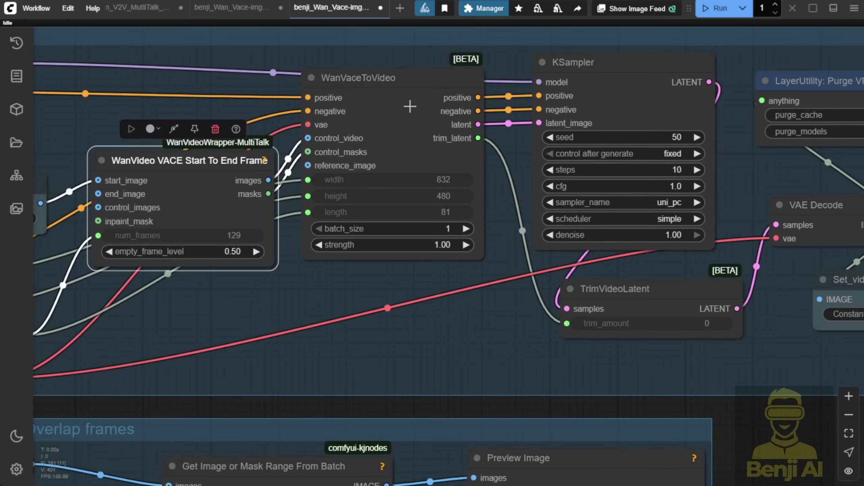
scroll(487, 326, down, 3)
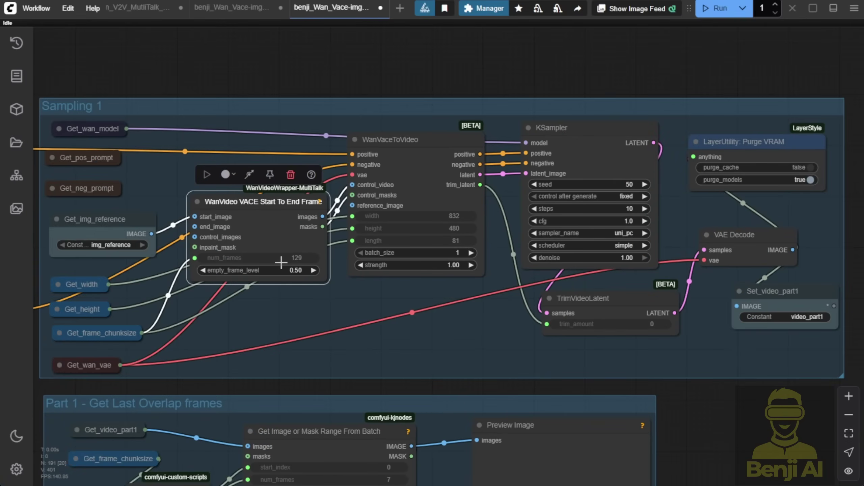
drag(195, 232, 288, 159)
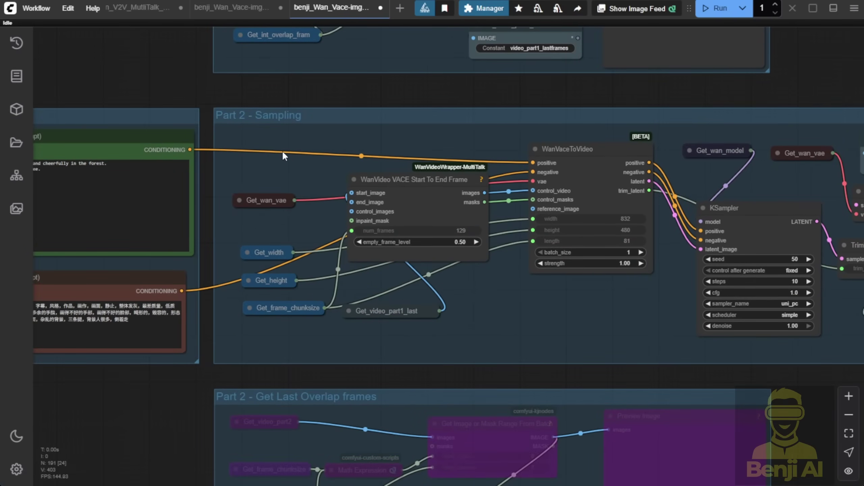
click(349, 311)
scroll(385, 328, up, 2)
scroll(385, 327, up, 3)
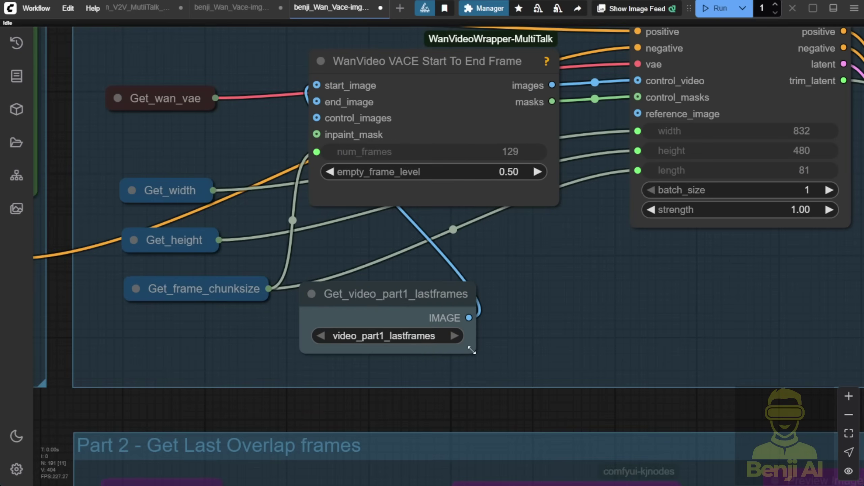
drag(473, 352, 530, 350)
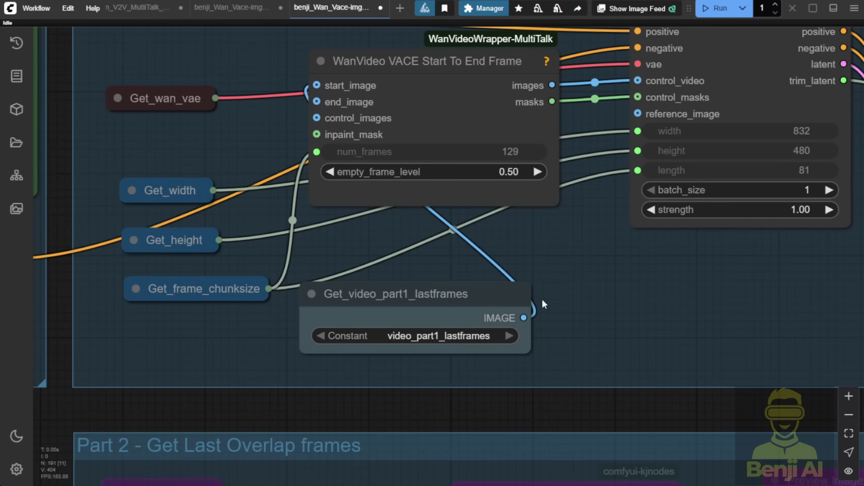
- Expand the Get_int_overlap_frames node among the Part 1 last overlap frames nodes
scroll(547, 301, down, 3)
drag(527, 146, 502, 352)
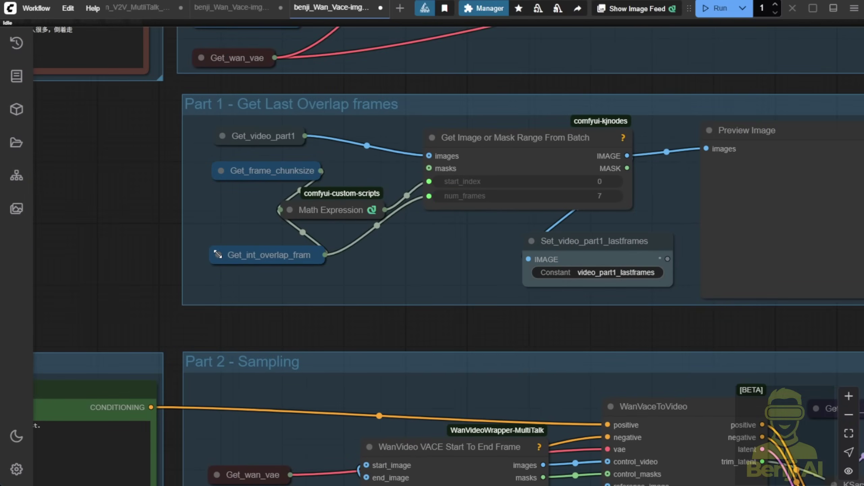
click(218, 255)
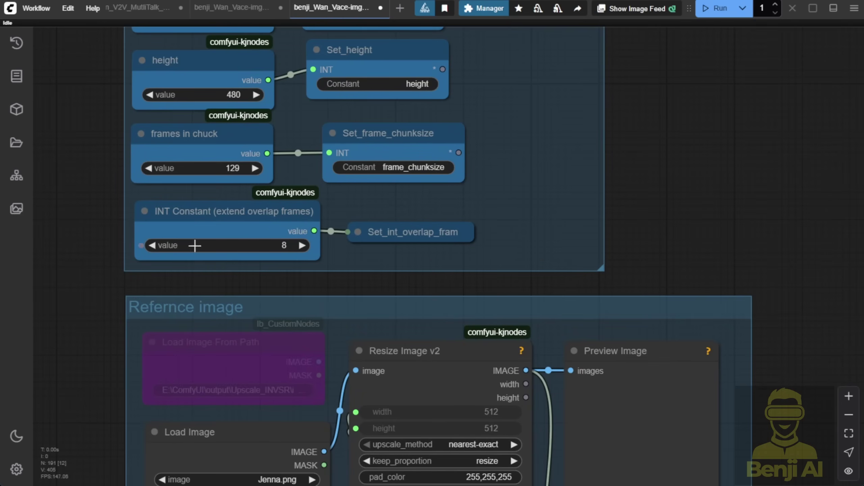
scroll(299, 263, down, 6)
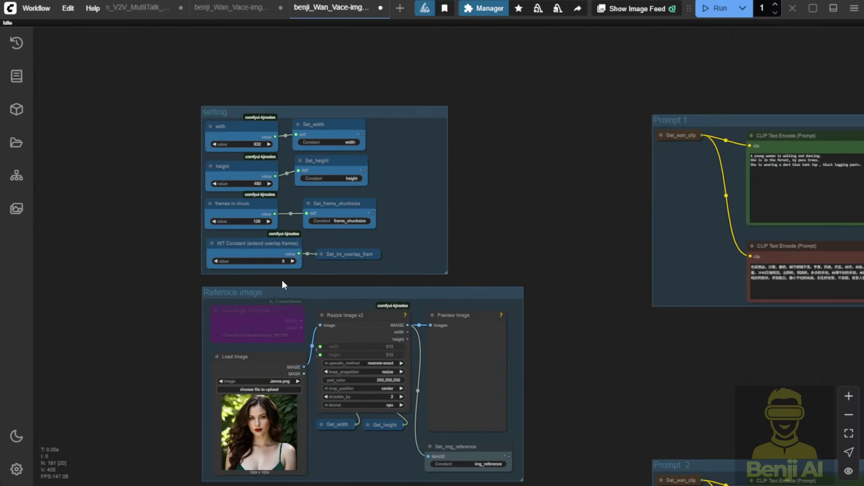
- Pan across the workflow to review its groups, including lip-sync model and MultiTalk Sampling
scroll(281, 280, down, 3)
drag(594, 355, 294, 180)
scroll(436, 190, down, 3)
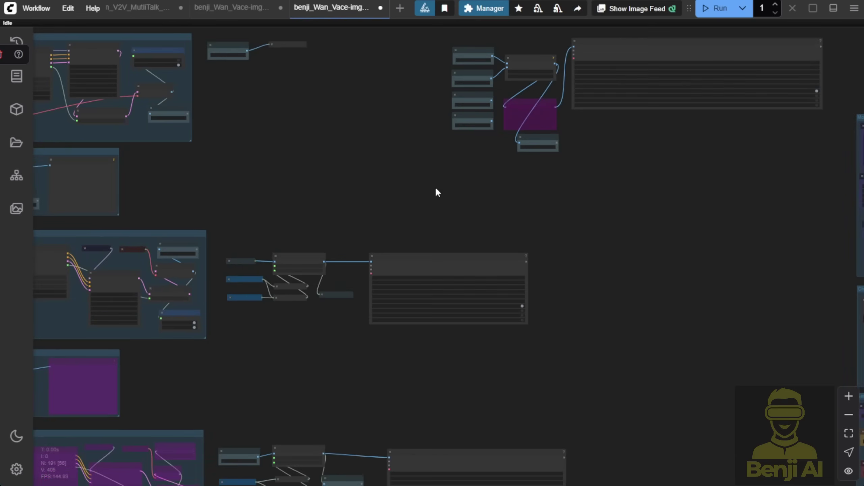
scroll(465, 203, down, 3)
drag(502, 207, 469, 191)
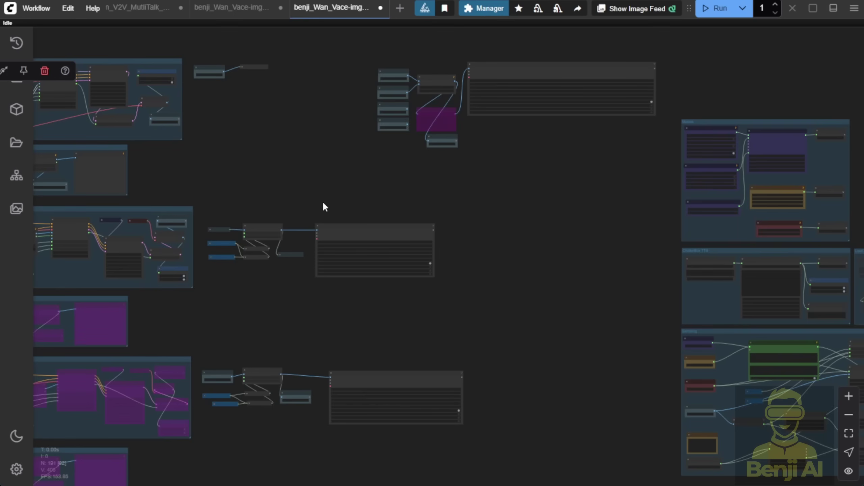
scroll(423, 370, down, 5)
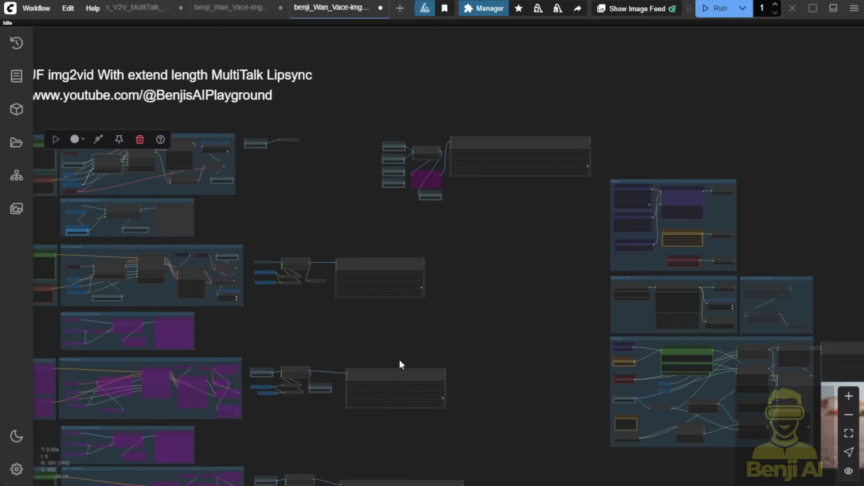
scroll(423, 369, up, 2)
drag(422, 369, 169, 233)
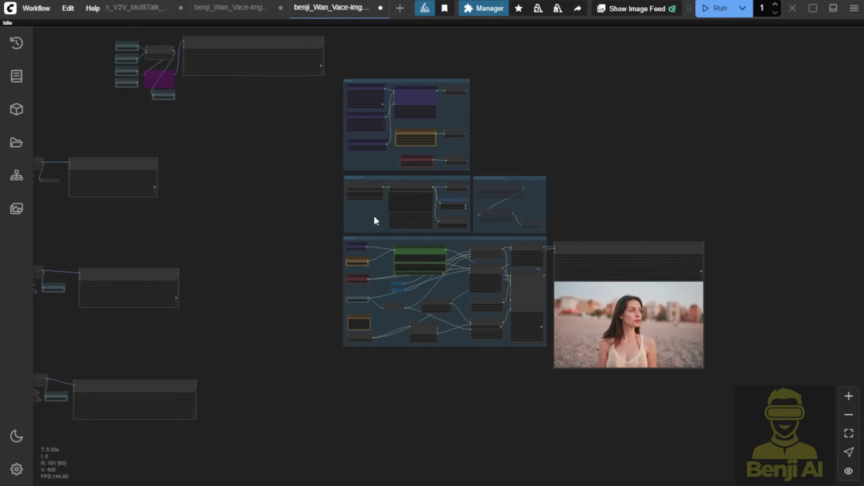
scroll(374, 215, up, 5)
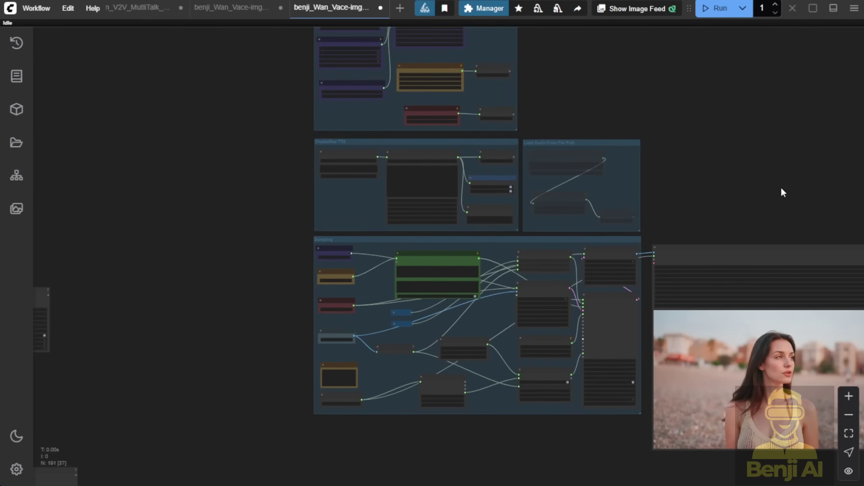
drag(781, 192, 646, 271)
scroll(671, 205, up, 3)
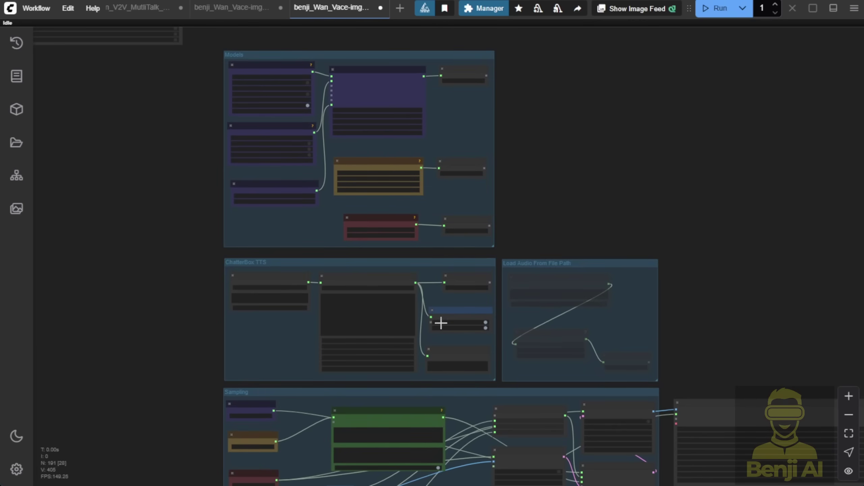
drag(282, 346, 243, 205)
scroll(396, 354, up, 2)
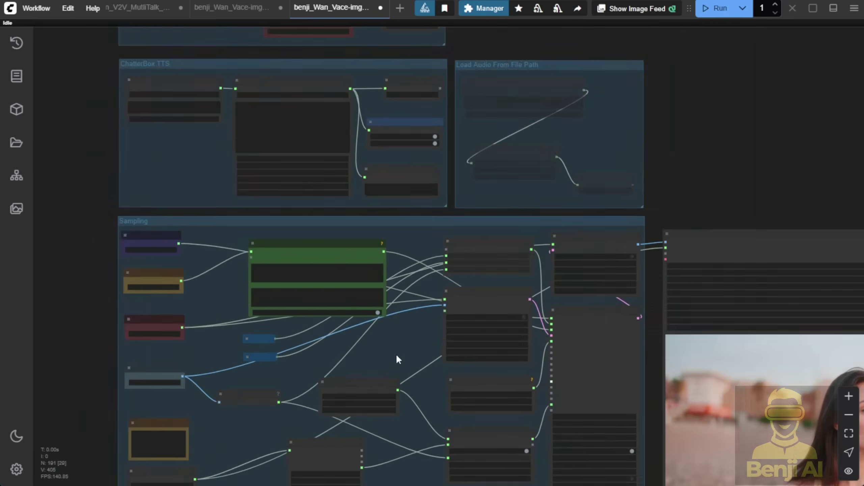
scroll(397, 355, up, 3)
scroll(398, 354, down, 1)
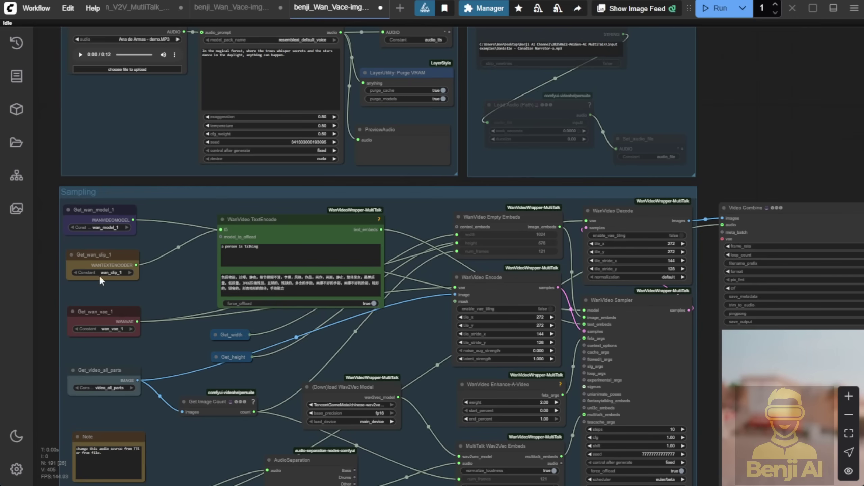
- Fit the whole graph into view and run the workflow, then inspect the sampling groups
key(.)
click(719, 9)
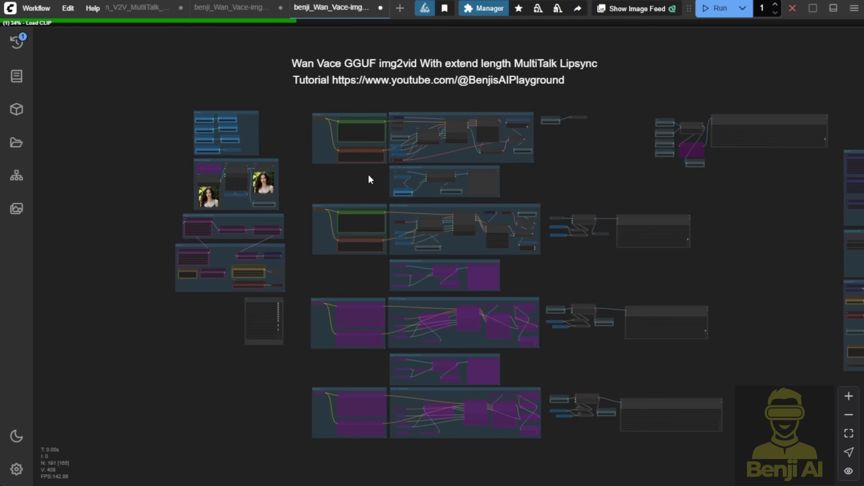
scroll(368, 176, up, 5)
drag(316, 271, 462, 204)
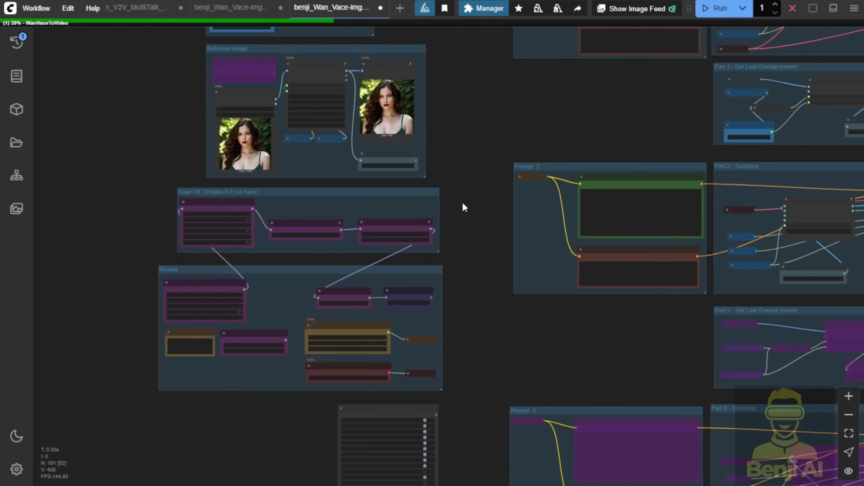
scroll(463, 205, up, 2)
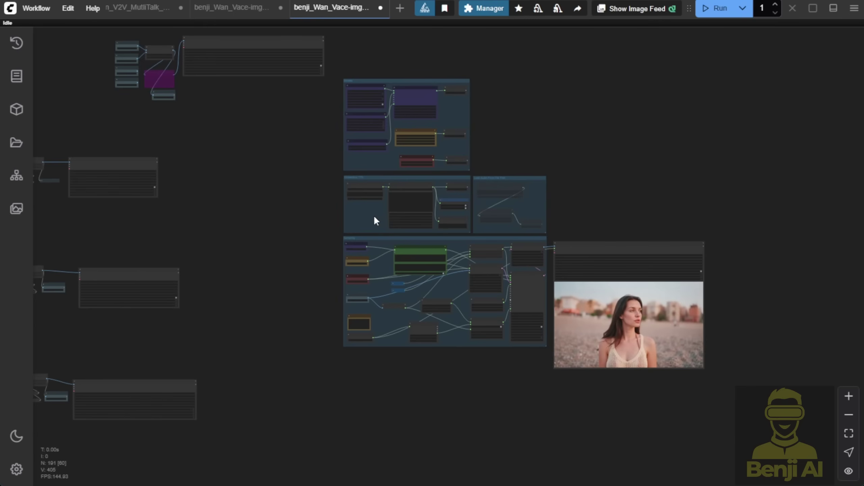
scroll(401, 220, up, 3)
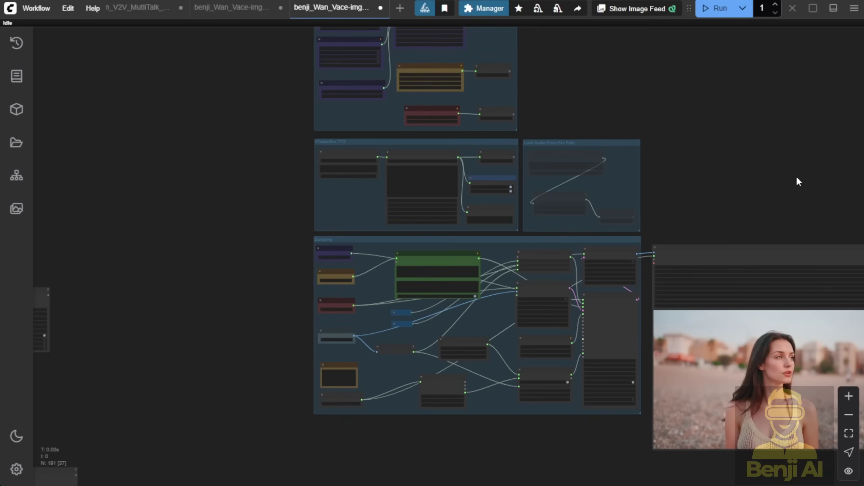
drag(794, 180, 648, 270)
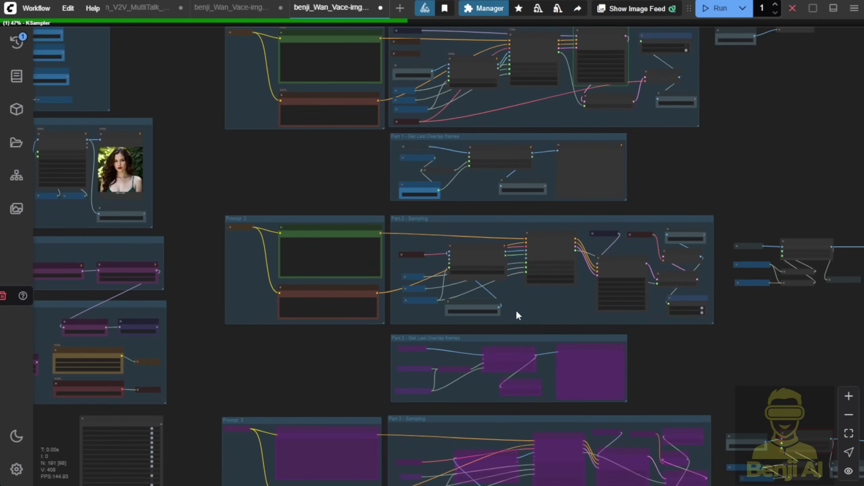
drag(673, 188, 664, 240)
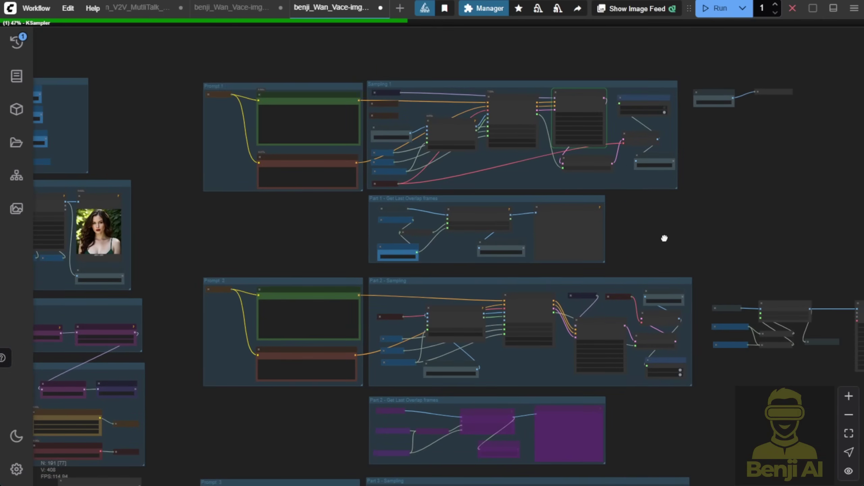
click(634, 280)
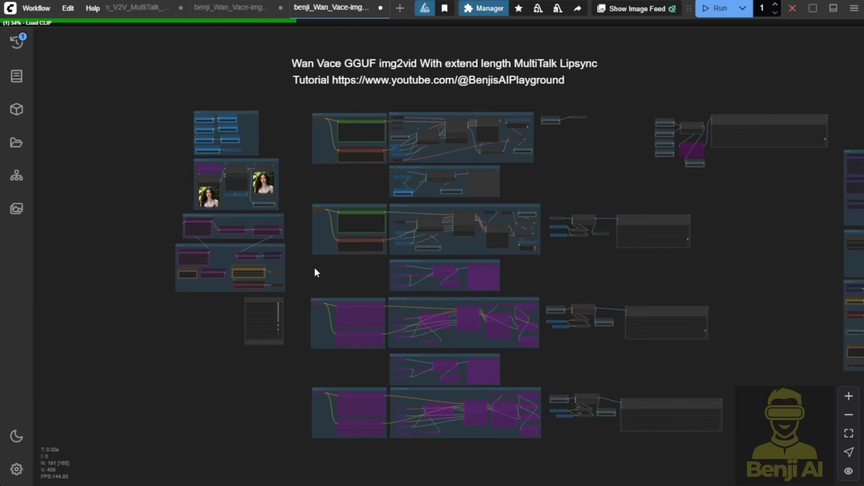
- Move the Load Diffusion Model node up beside the GGUF loader and make it narrower
scroll(314, 267, up, 4)
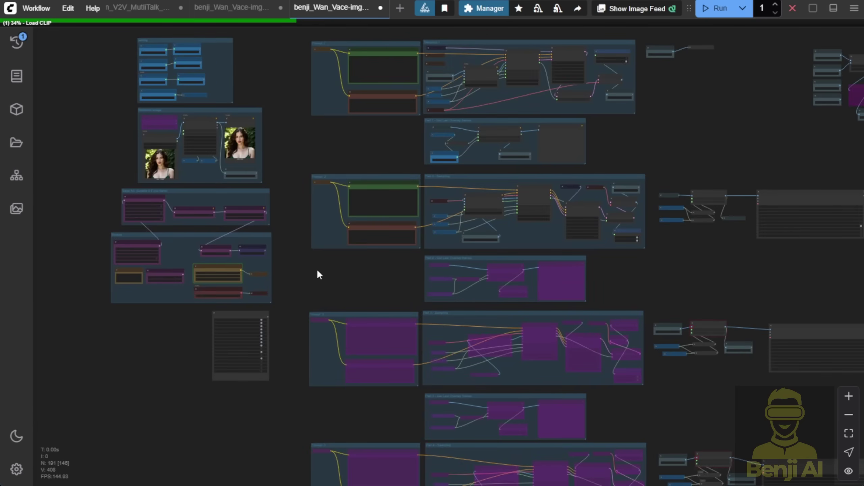
scroll(317, 272, up, 4)
scroll(318, 273, down, 2)
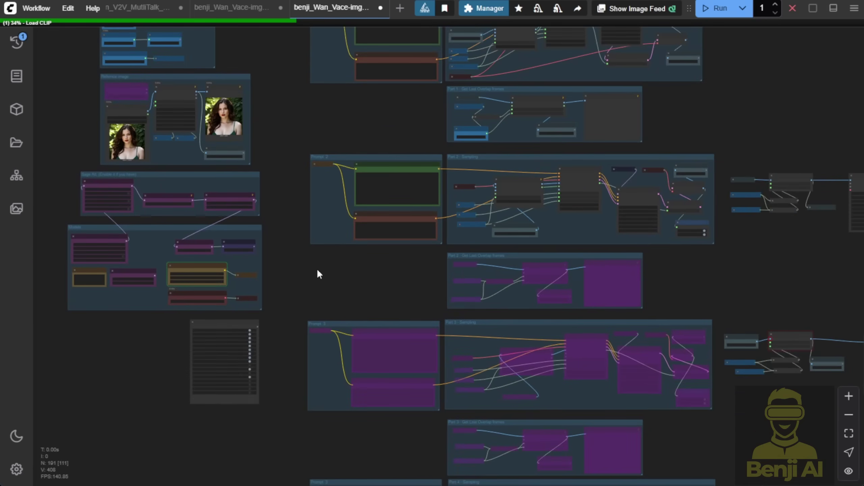
drag(318, 272, 344, 332)
scroll(301, 230, up, 4)
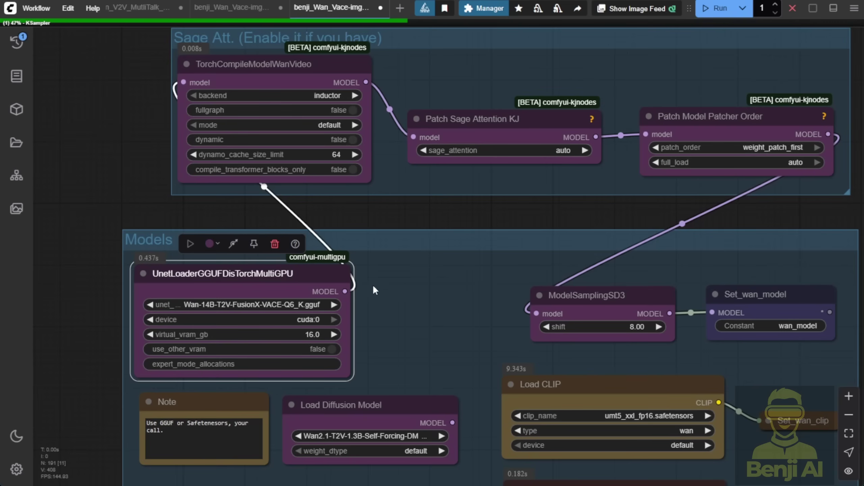
scroll(646, 251, down, 10)
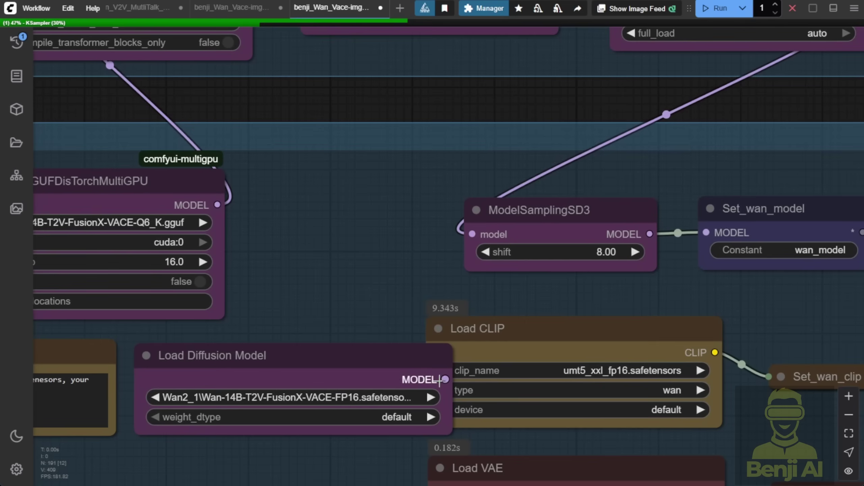
drag(386, 363, 375, 348)
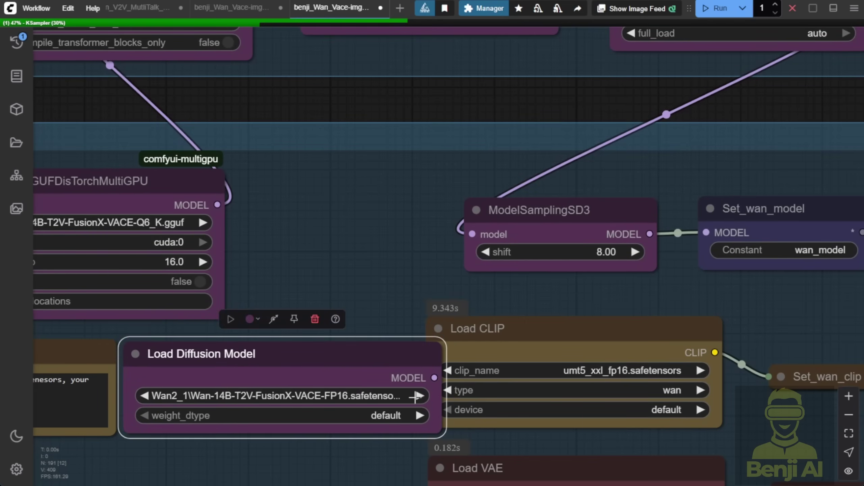
drag(441, 431, 411, 425)
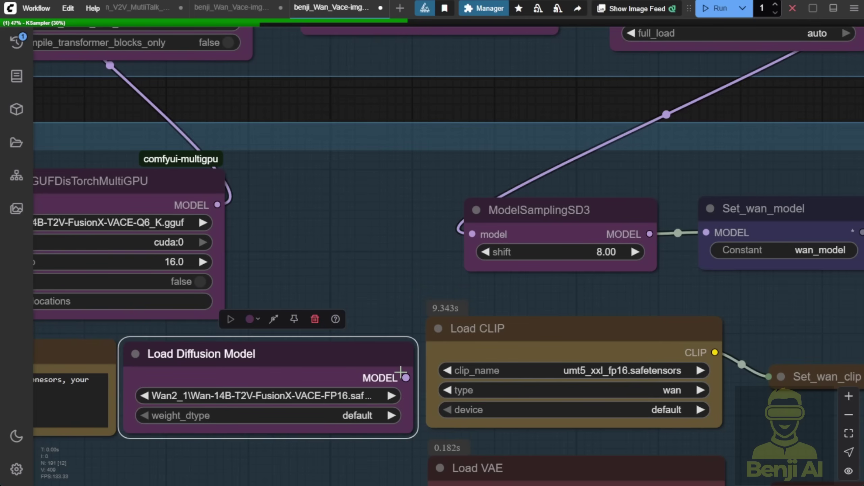
scroll(434, 280, down, 4)
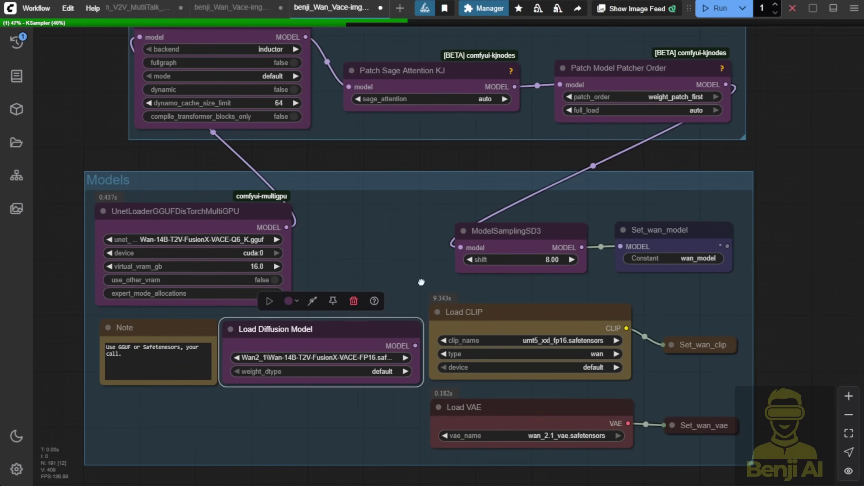
click(421, 282)
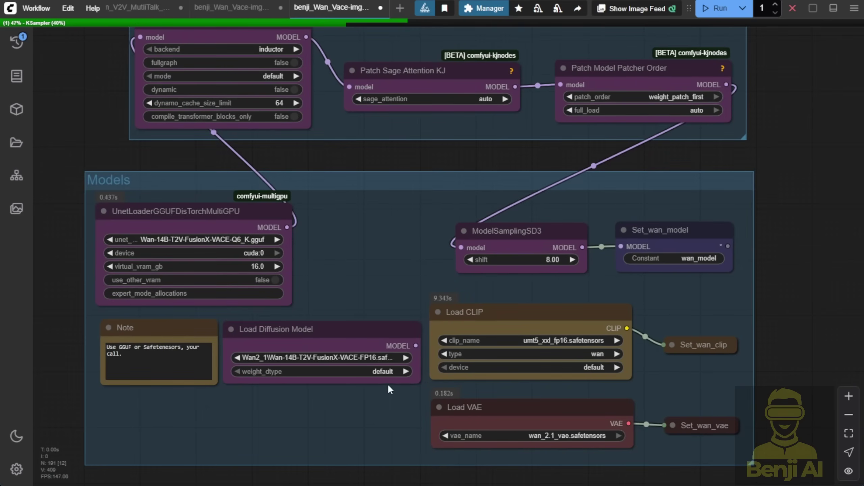
- Set the Load Diffusion Model's unet_name to Wan-14B-T2V-FusionX-VACE-FP8.safetensors
click(348, 357)
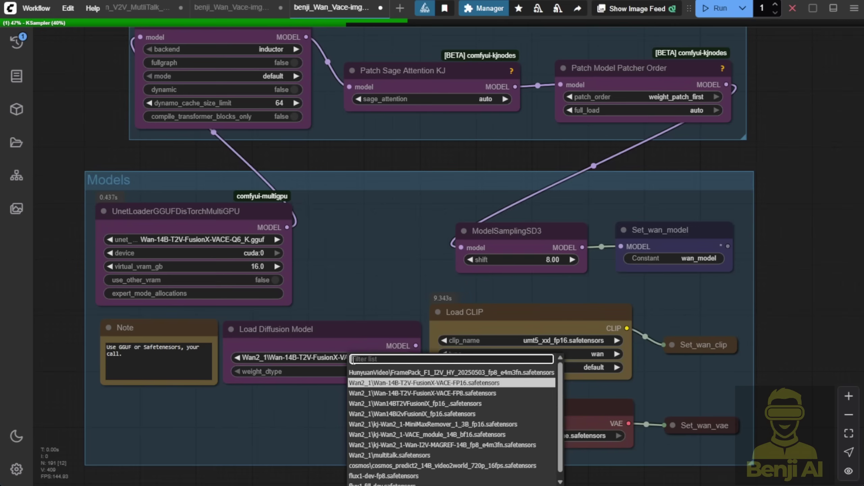
click(435, 398)
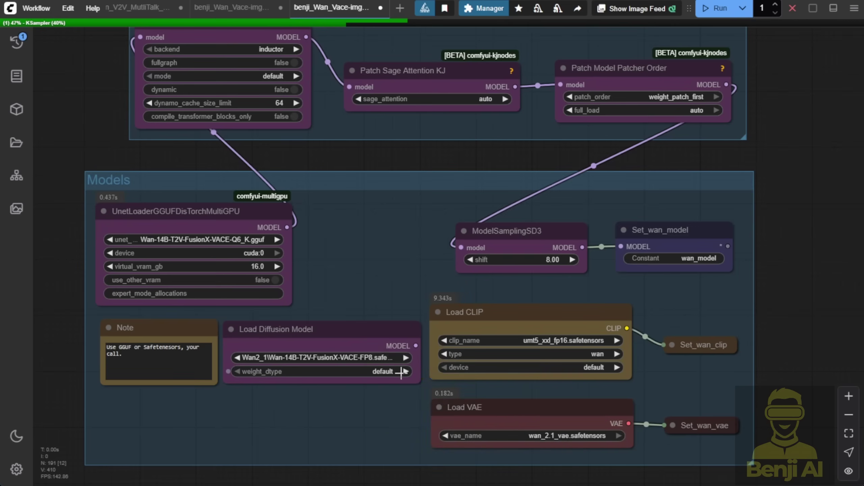
scroll(402, 373, up, 6)
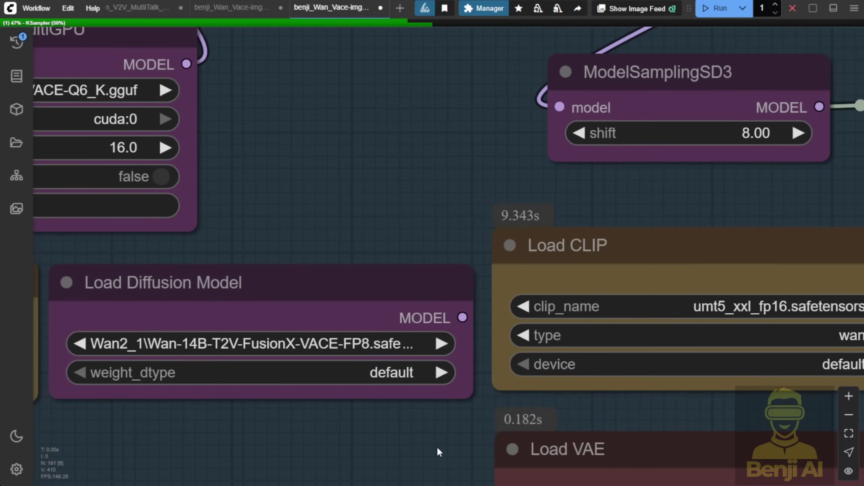
scroll(422, 426, down, 7)
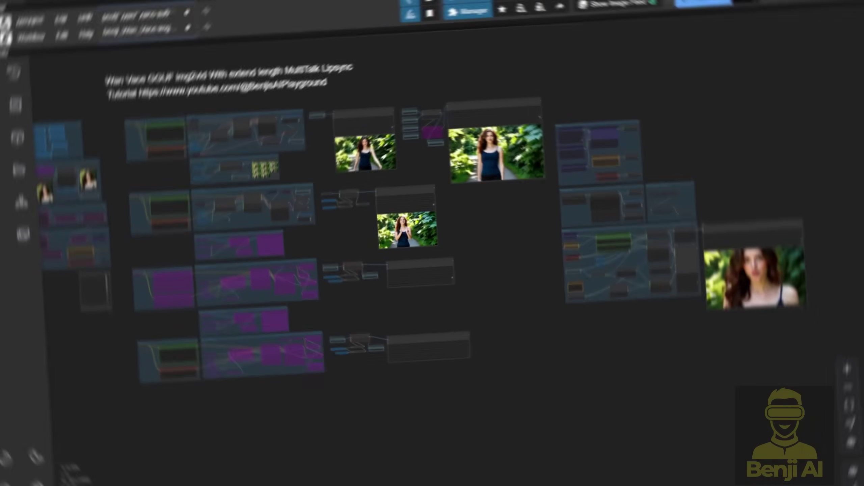
scroll(498, 264, up, 2)
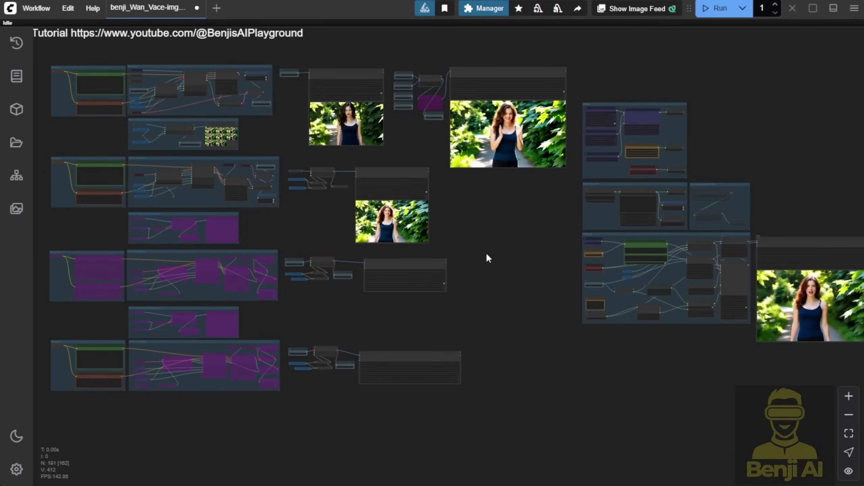
scroll(388, 200, down, 2)
scroll(337, 218, up, 10)
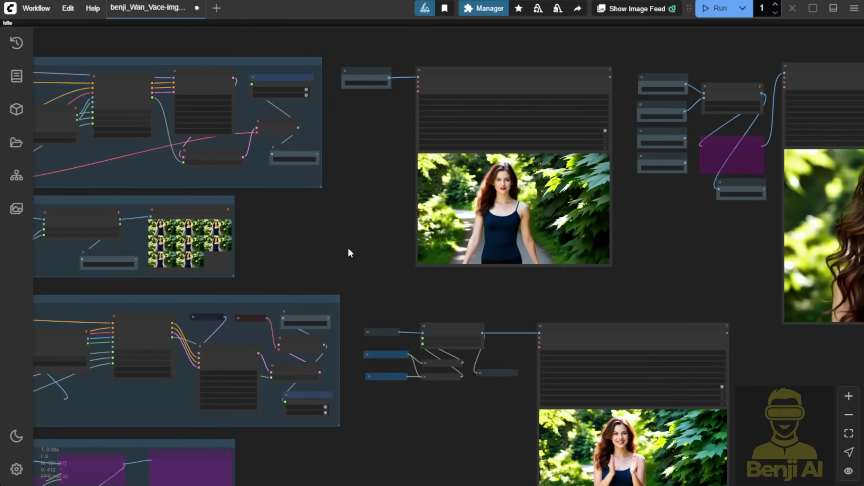
drag(351, 253, 220, 204)
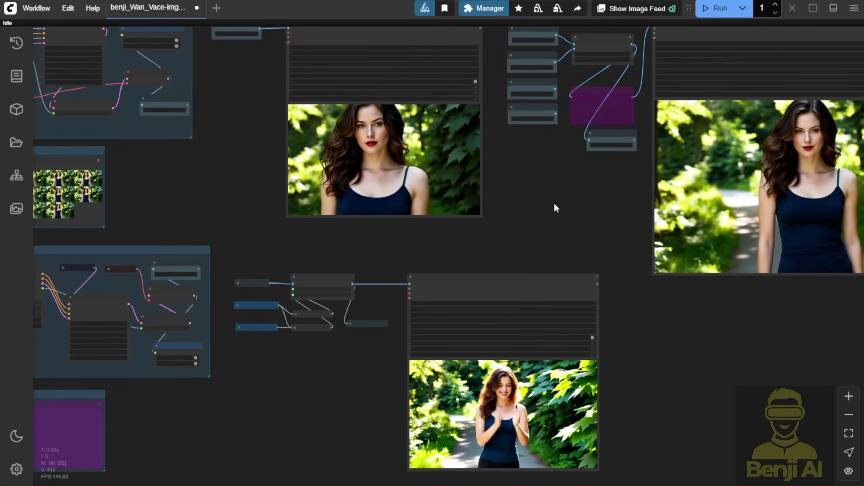
drag(555, 203, 468, 218)
click(278, 76)
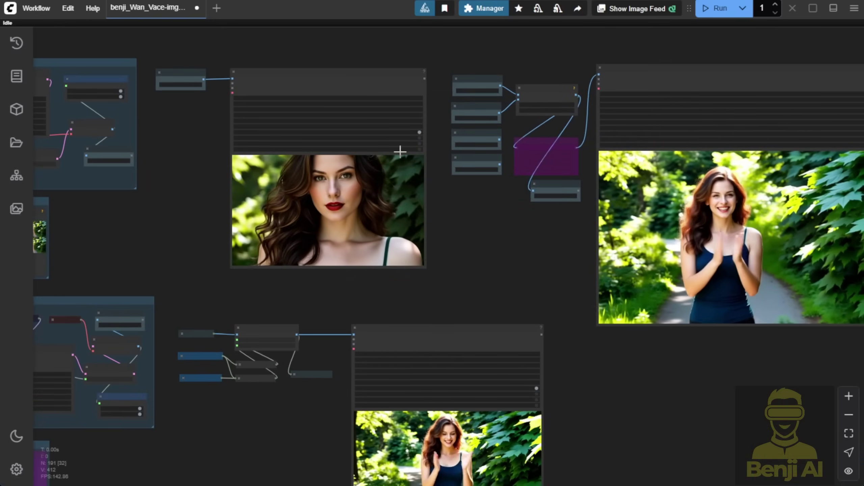
scroll(385, 149, up, 4)
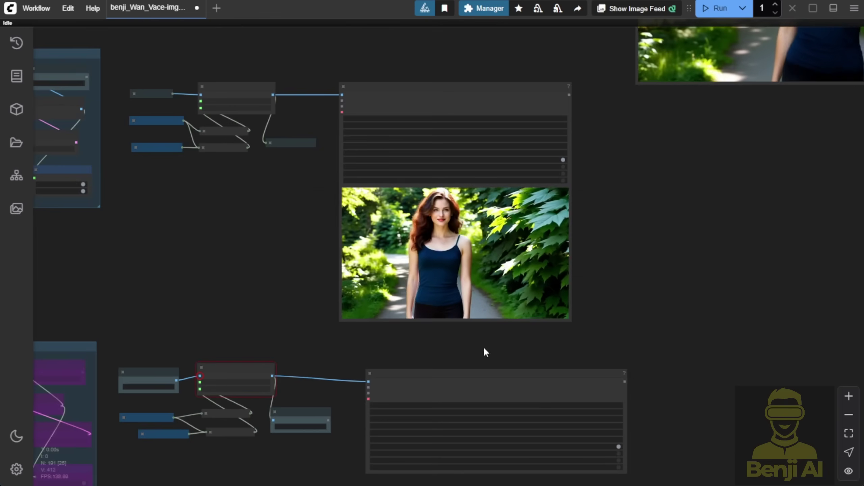
scroll(593, 302, down, 3)
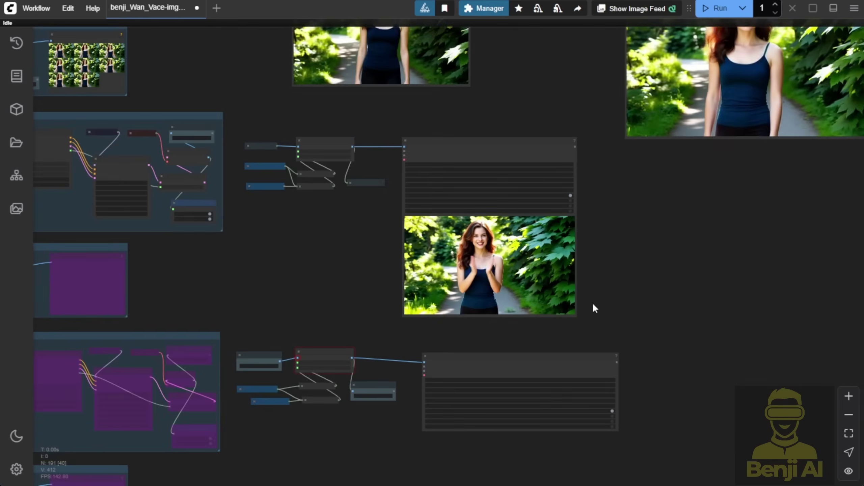
scroll(593, 306, up, 3)
drag(594, 305, 299, 355)
scroll(300, 355, up, 3)
click(407, 306)
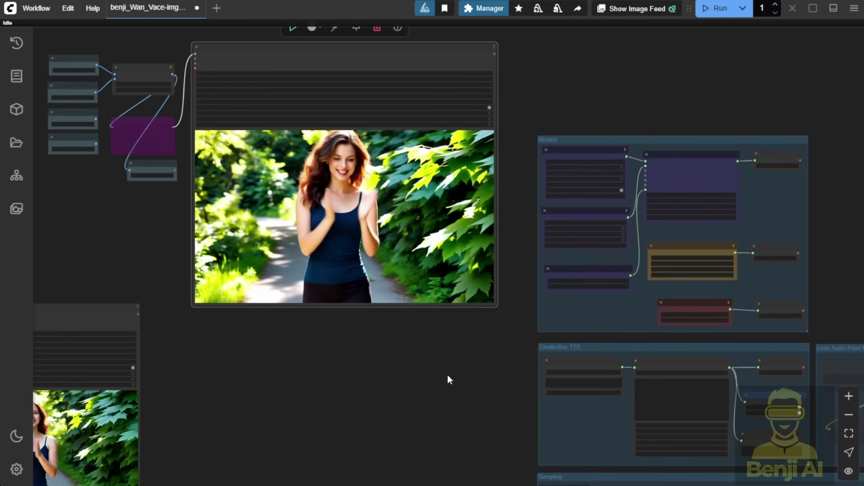
scroll(176, 228, up, 4)
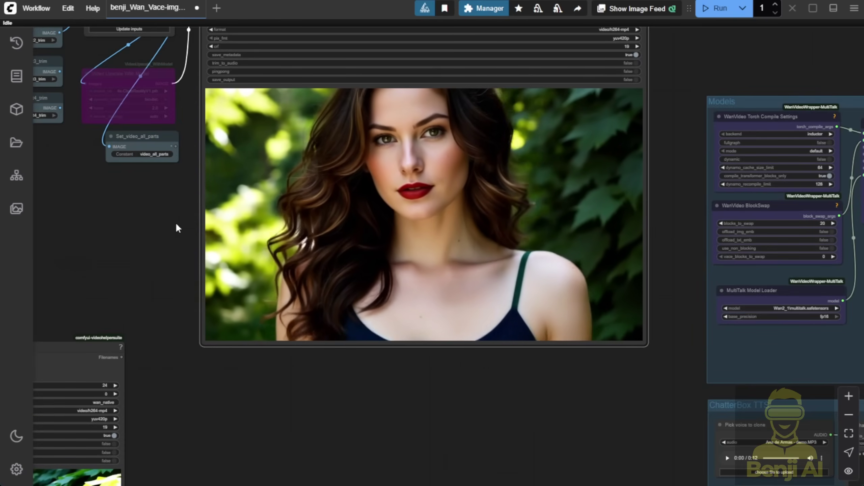
scroll(176, 228, down, 2)
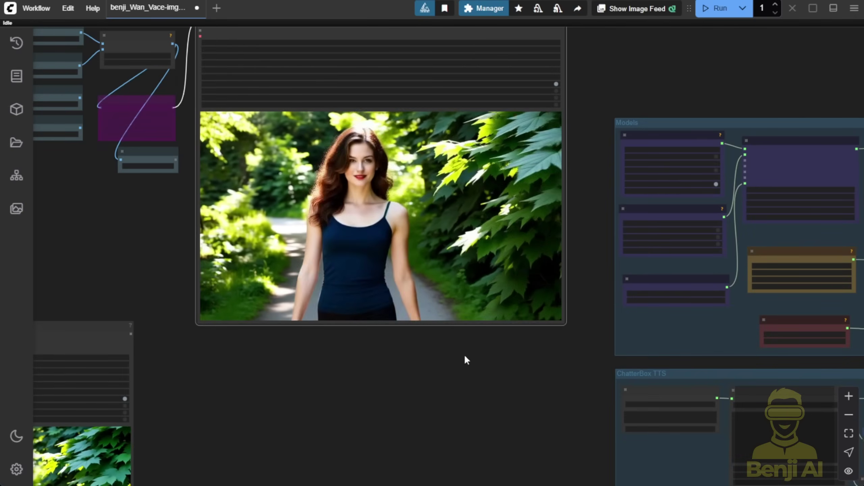
scroll(460, 381, down, 3)
drag(469, 381, 94, 68)
drag(669, 73, 532, 42)
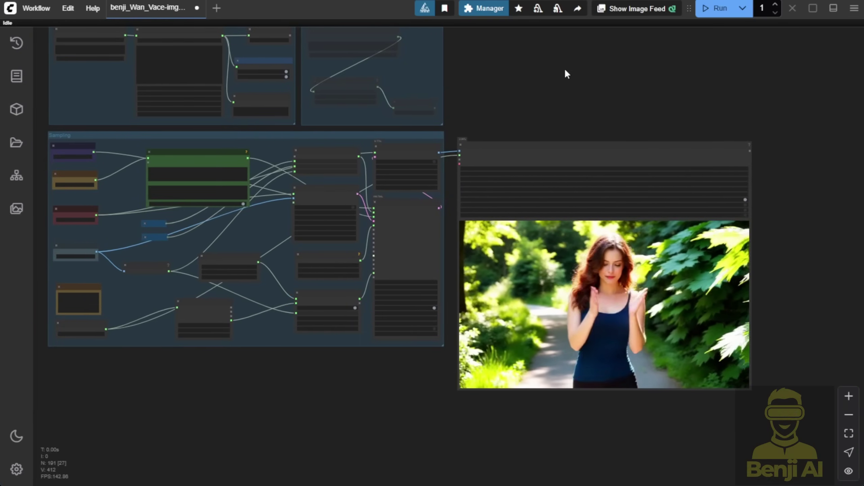
scroll(531, 89, up, 2)
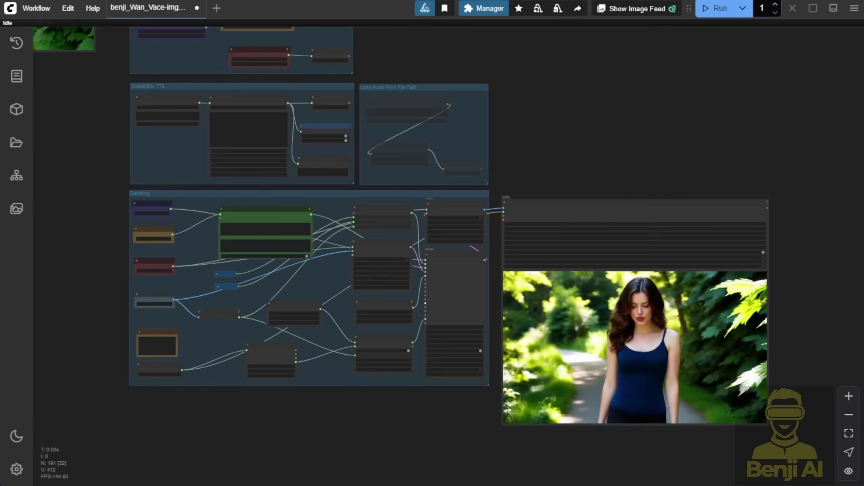
scroll(405, 122, up, 10)
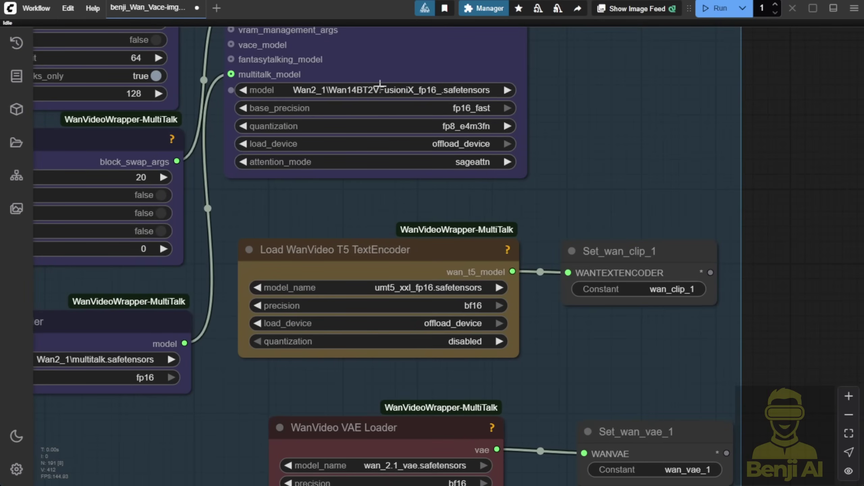
scroll(424, 201, down, 2)
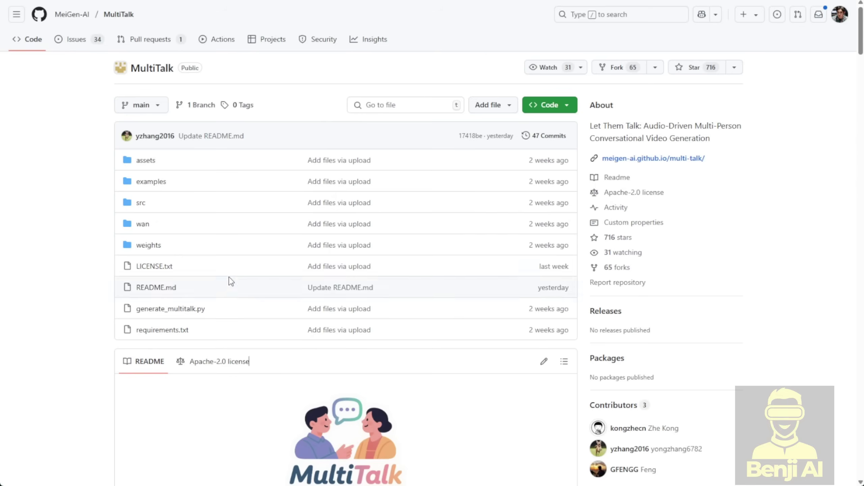
scroll(230, 282, down, 4)
scroll(223, 276, up, 2)
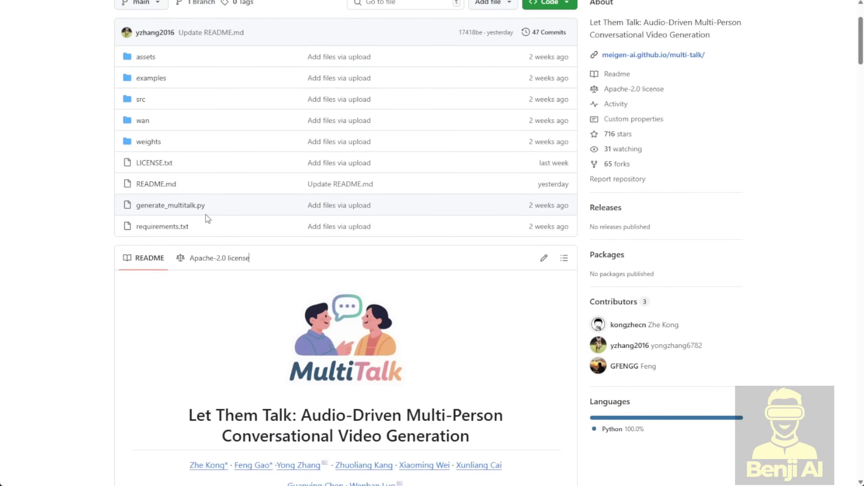
scroll(208, 217, down, 2)
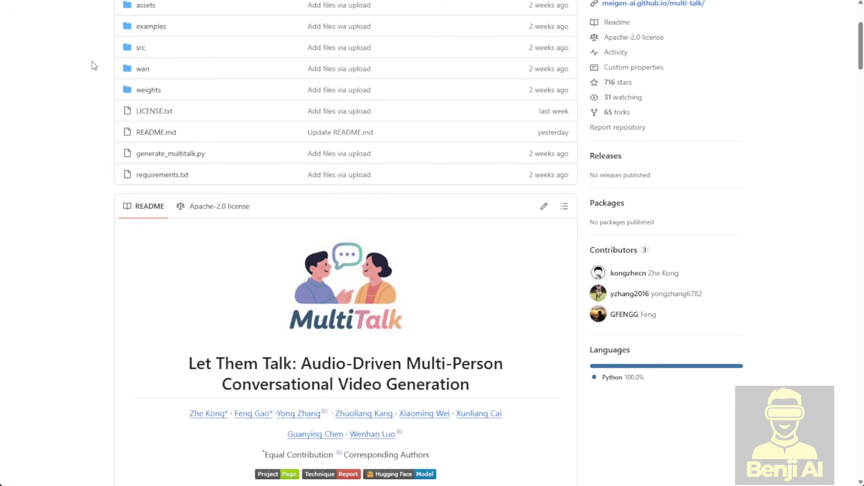
scroll(94, 66, down, 8)
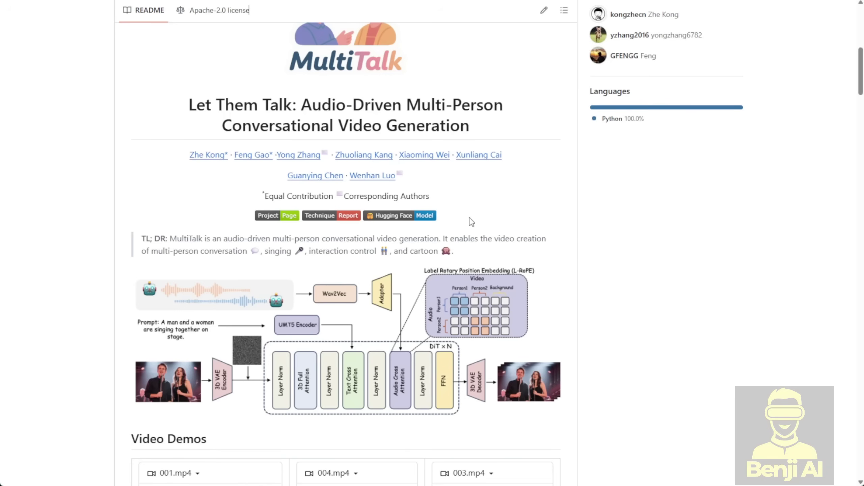
scroll(683, 287, down, 4)
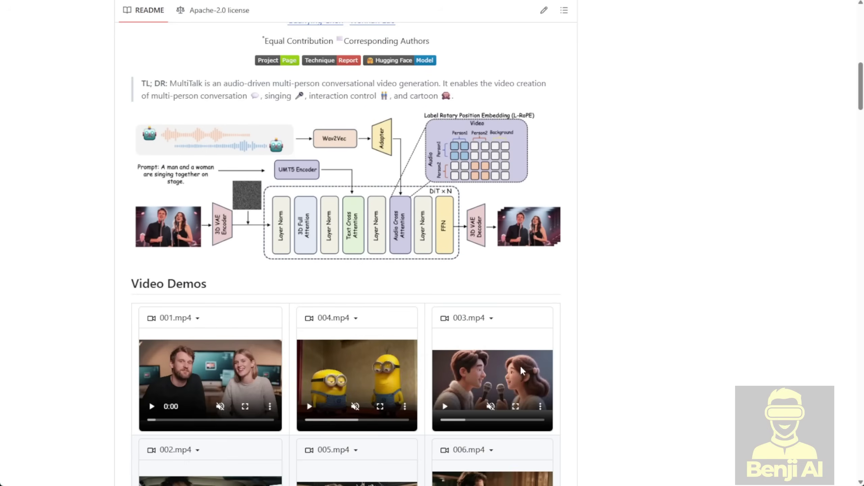
scroll(607, 365, down, 5)
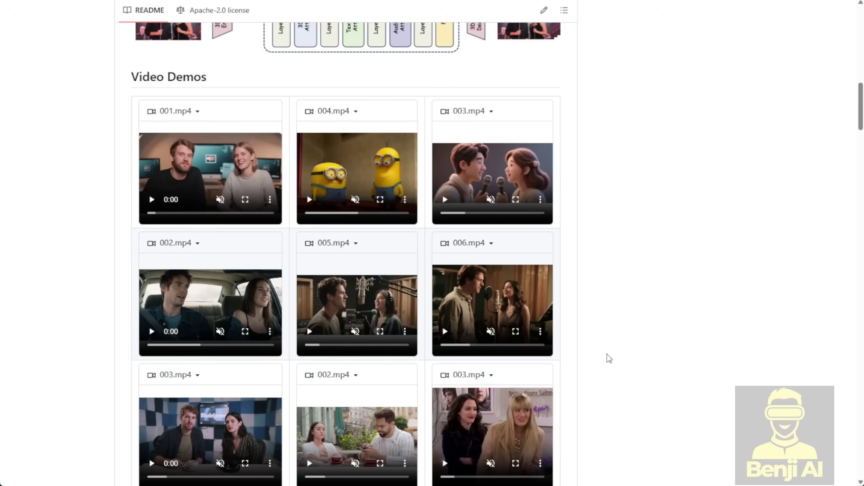